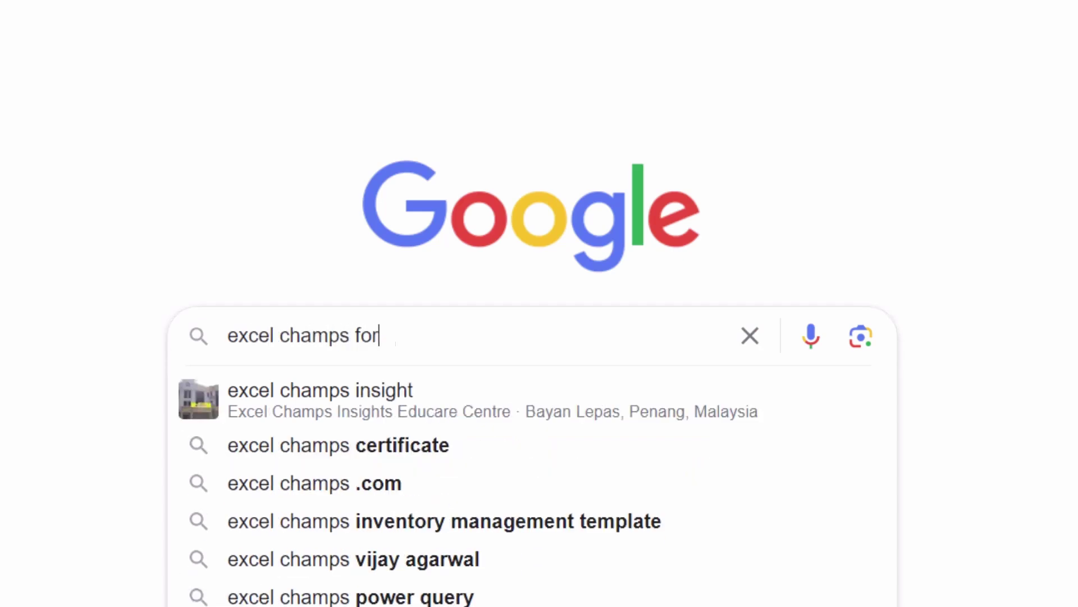
Step: Search Google for 'excel champs formulas' and open the Excel Champs 200+ formulas list page
{"action": "type", "text": "mulas"}
{"action": "key", "text": "Return"}
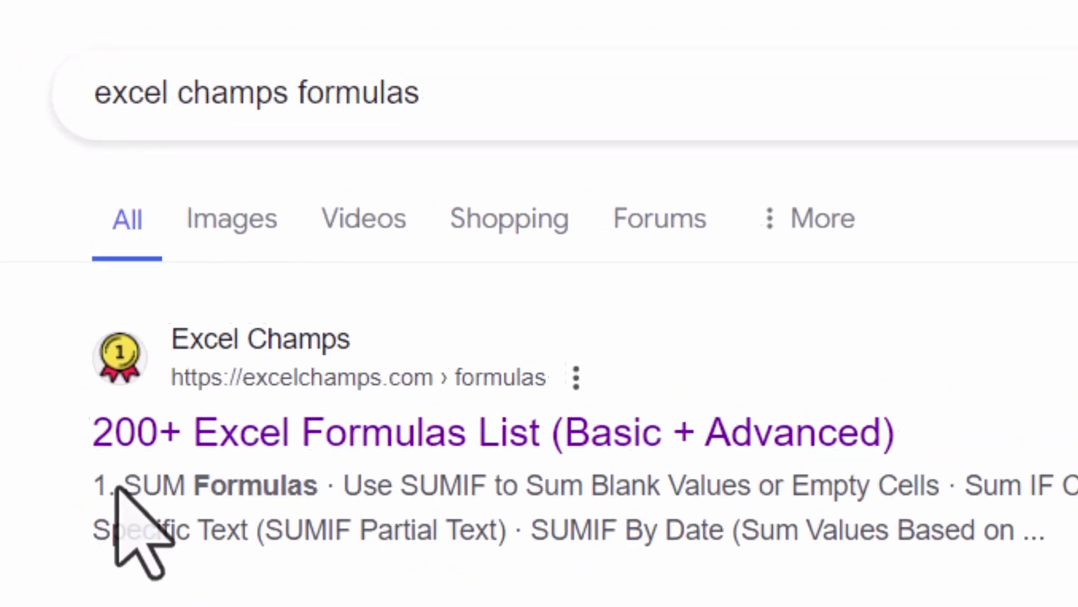
{"action": "left_click", "coordinate": [368, 435]}
{"action": "scroll", "coordinate": [208, 201], "scroll_direction": "down", "scroll_amount": 5}
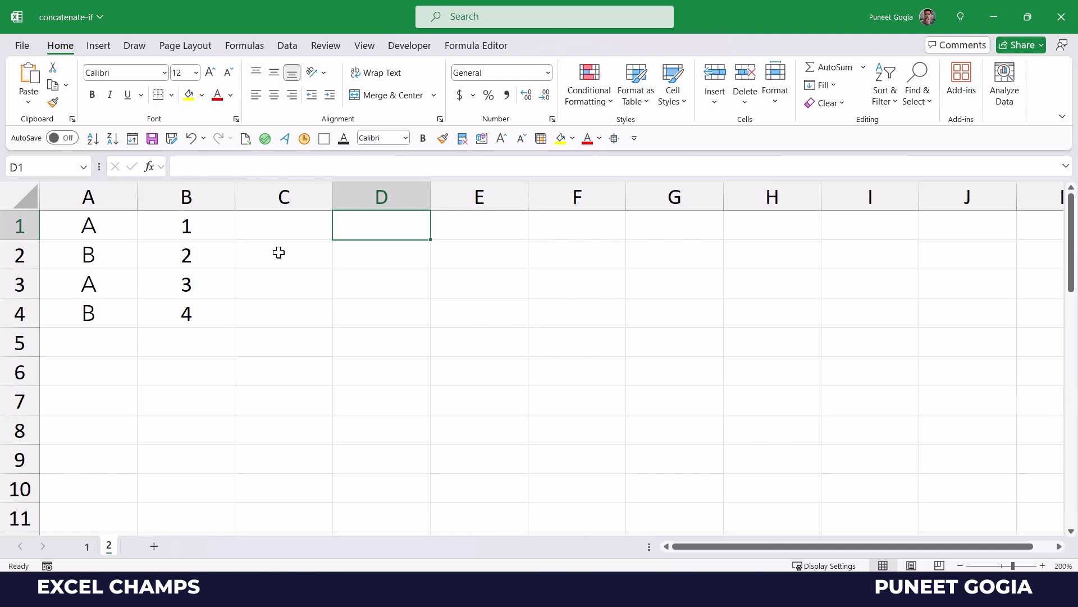
Step: Enter =CONCAT(IF(A1="A",A1:B1,"")) in D1 so it returns A1
{"action": "type", "text": "=Con"}
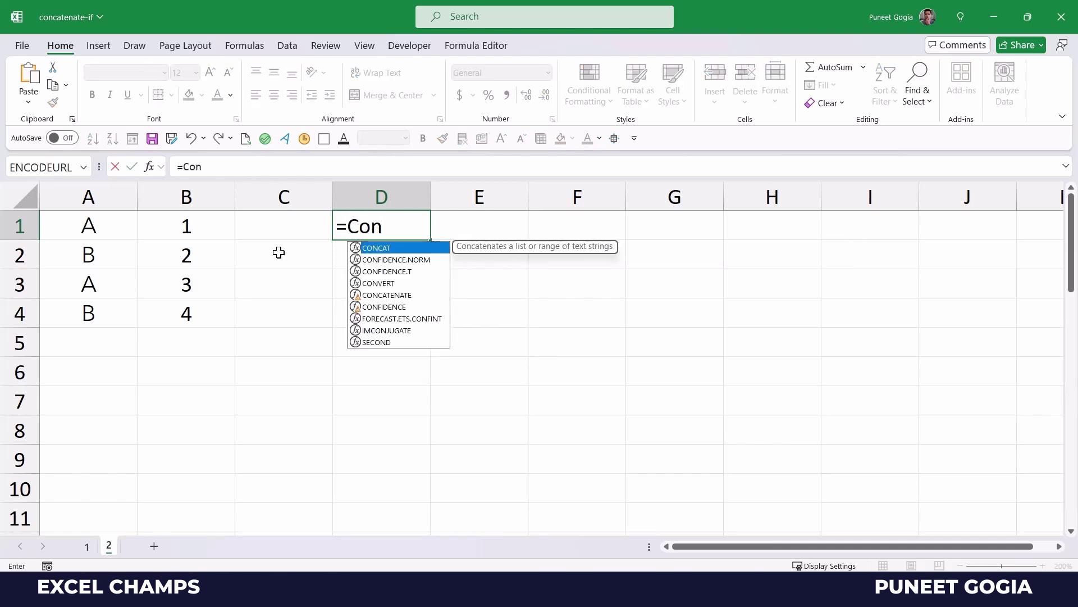
{"action": "key", "text": "Tab"}
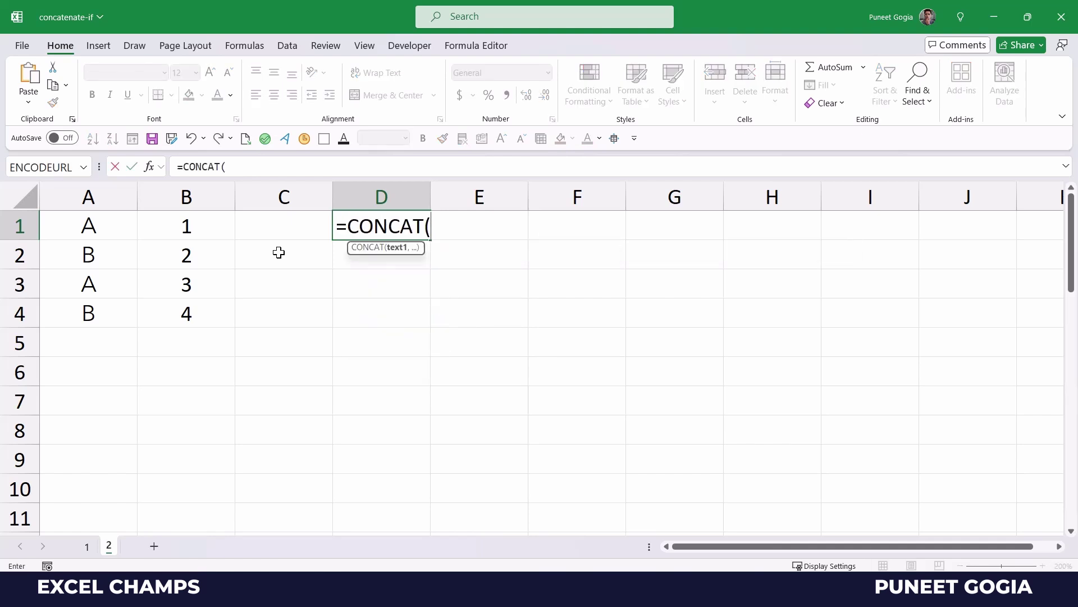
{"action": "type", "text": "If"}
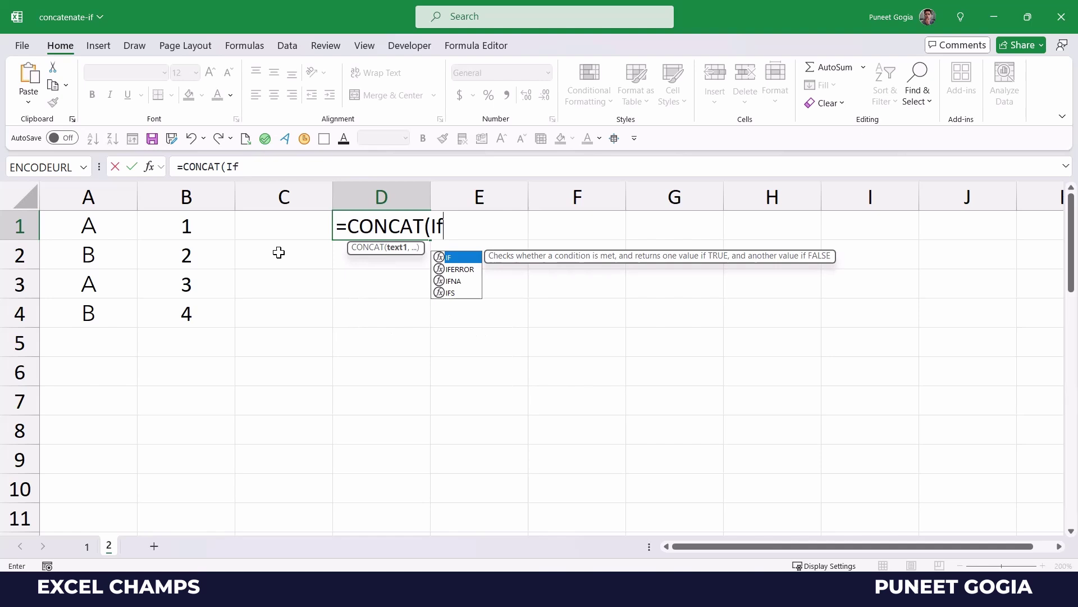
{"action": "key", "text": "Tab"}
{"action": "key", "text": "Left"}
{"action": "key", "text": "Left"}
{"action": "key", "text": "Left"}
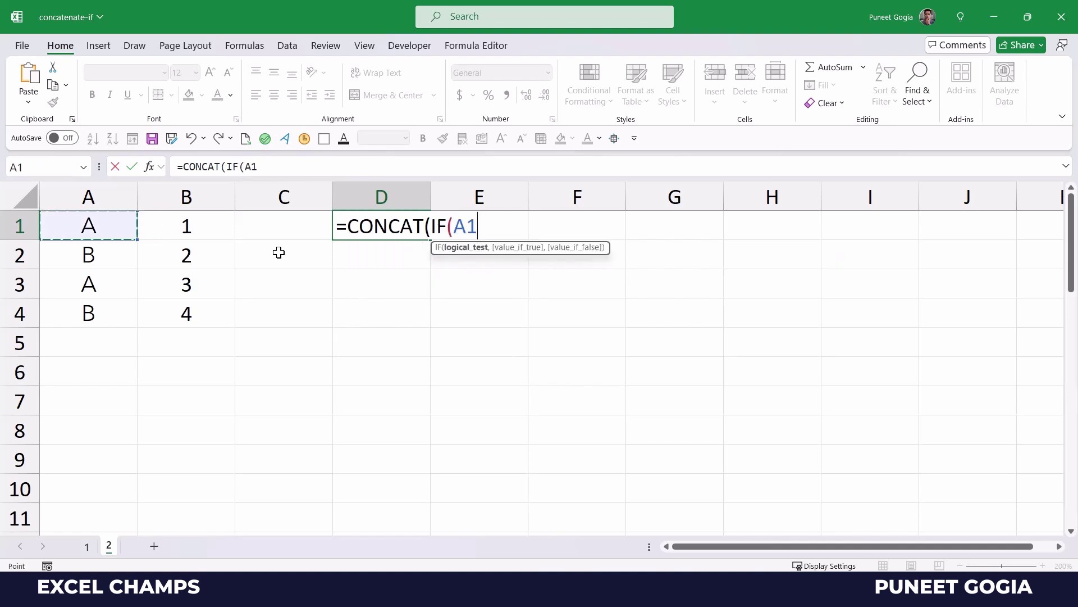
{"action": "type", "text": "=\"A\","}
{"action": "key", "text": "Left"}
{"action": "key", "text": "Left"}
{"action": "key", "text": "Left"}
{"action": "key", "text": "shift+Right"}
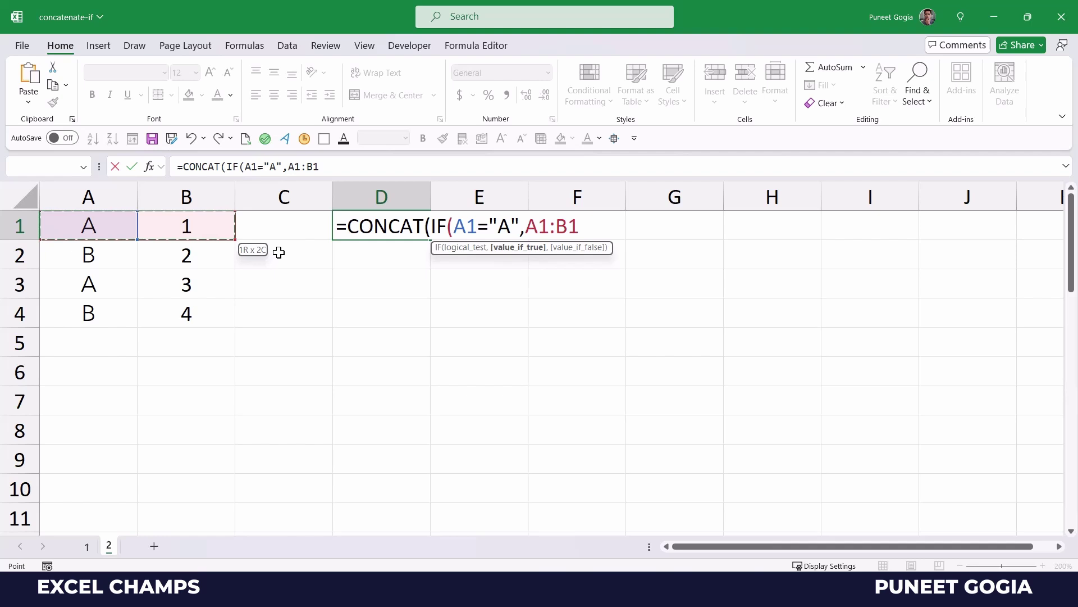
{"action": "type", "text": ",\"\"))"}
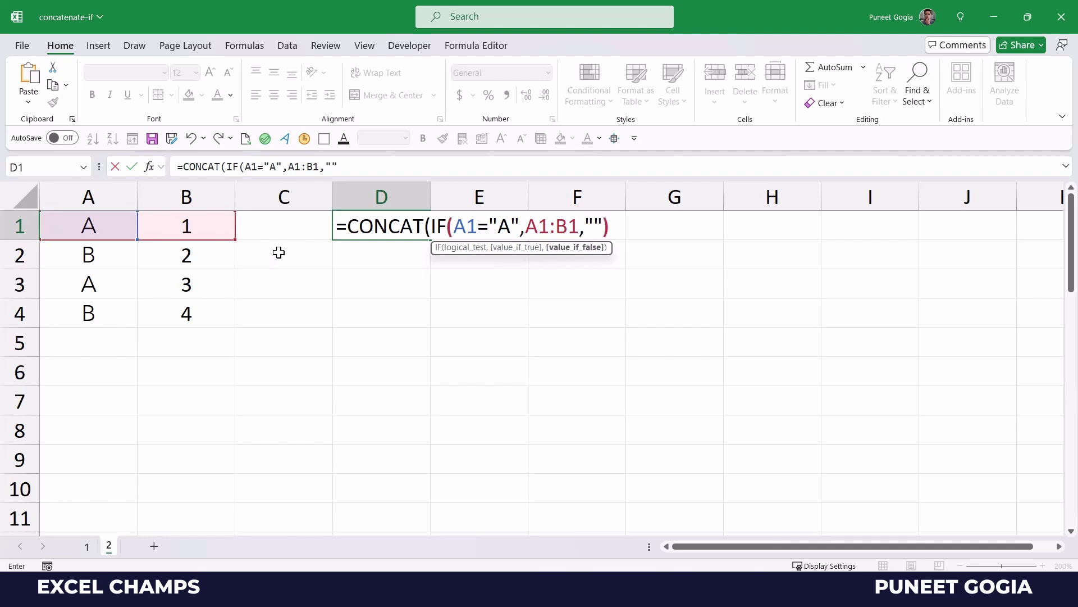
{"action": "key", "text": "Return"}
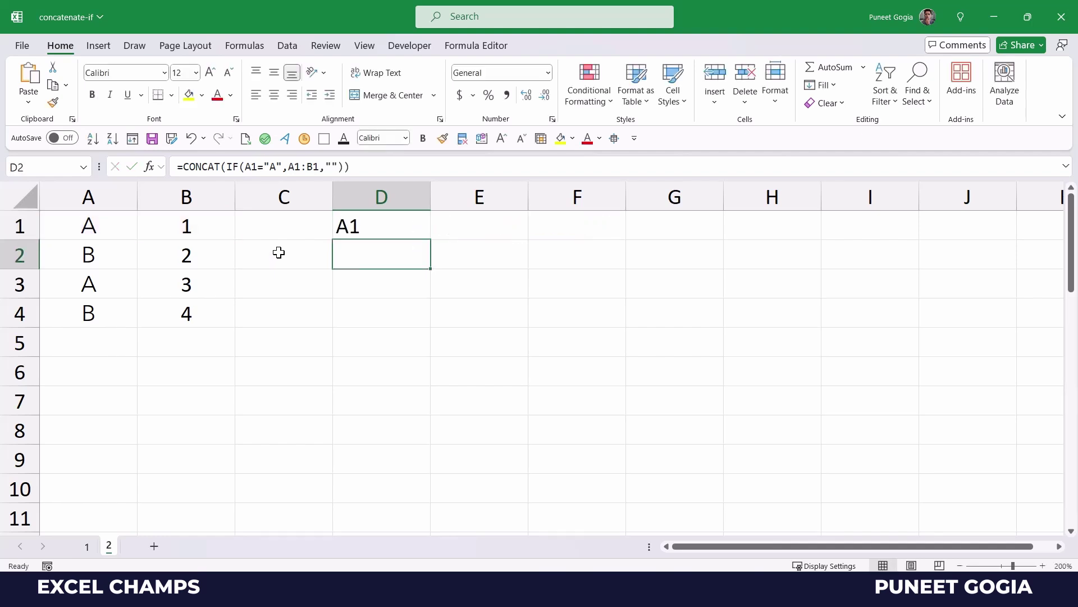
Step: Select D1:D4 and fill D1's CONCAT-IF formula down with Ctrl+D
{"action": "key", "text": "Up"}
{"action": "key", "text": "Left"}
{"action": "key", "text": "Left"}
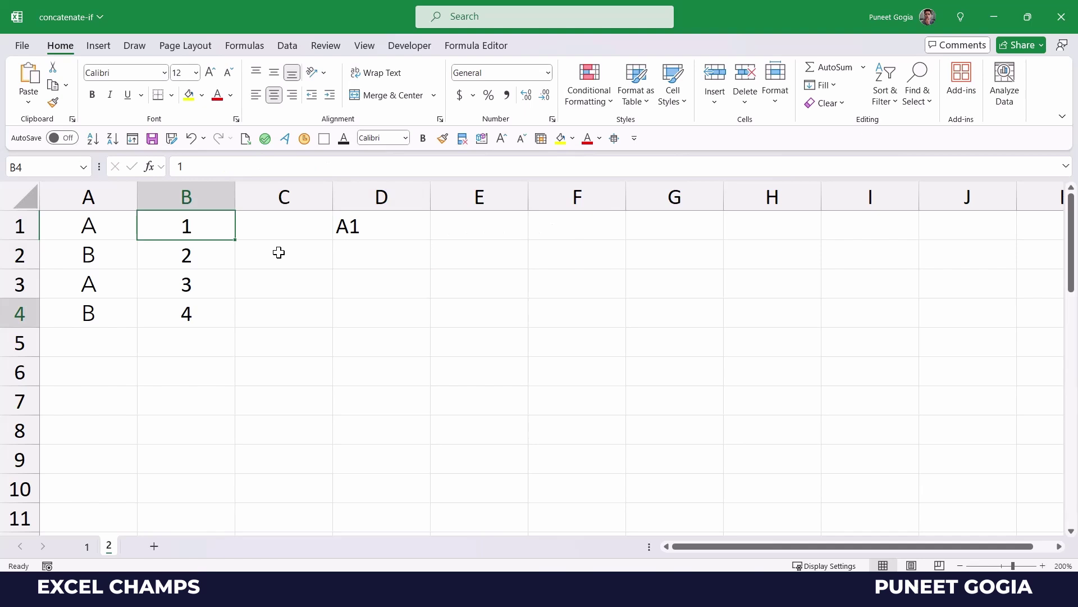
{"action": "key", "text": "Down"}
{"action": "key", "text": "Down"}
{"action": "key", "text": "Down"}
{"action": "key", "text": "Right"}
{"action": "key", "text": "Right"}
{"action": "key", "text": "shift+Up"}
{"action": "key", "text": "shift+Up"}
{"action": "key", "text": "shift+Up"}
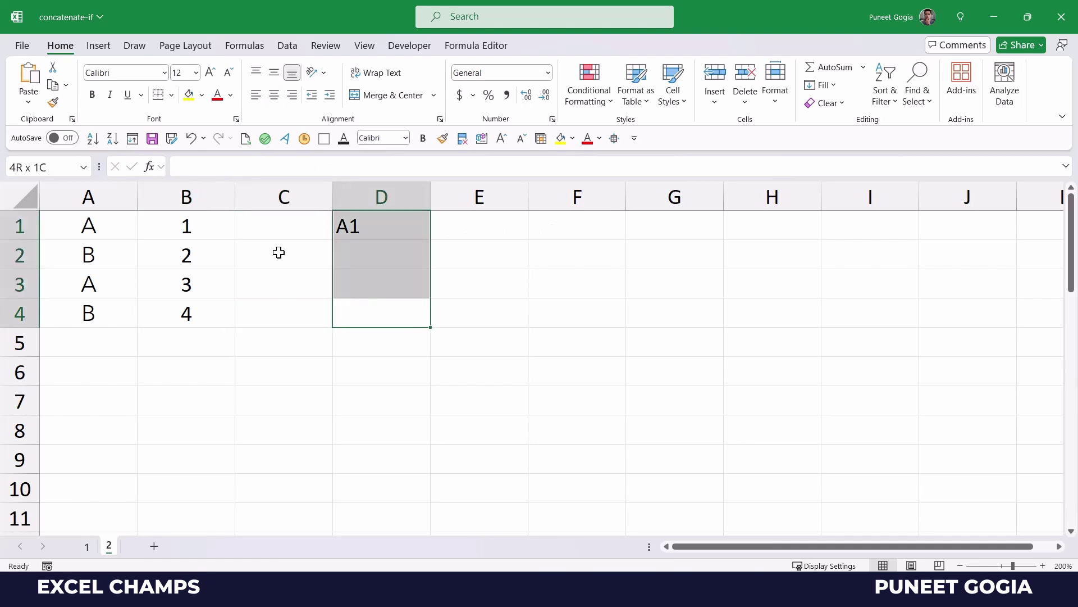
{"action": "key", "text": "ctrl+d"}
Step: Check the filled formulas in D3 (showing A3) and D2 (blank), then select E1
{"action": "left_click", "coordinate": [416, 375]}
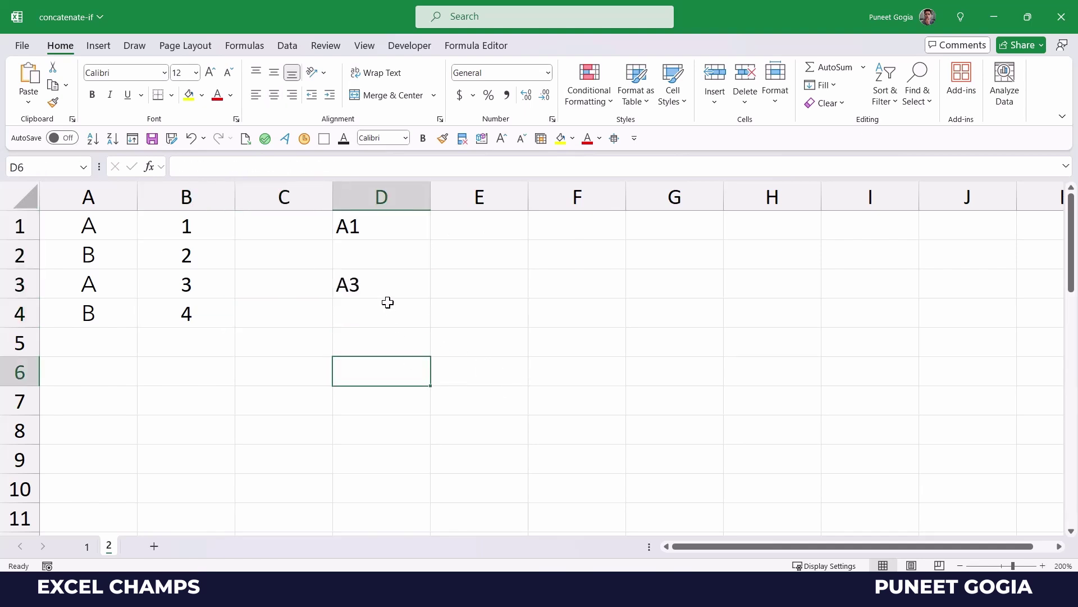
{"action": "left_click", "coordinate": [375, 287]}
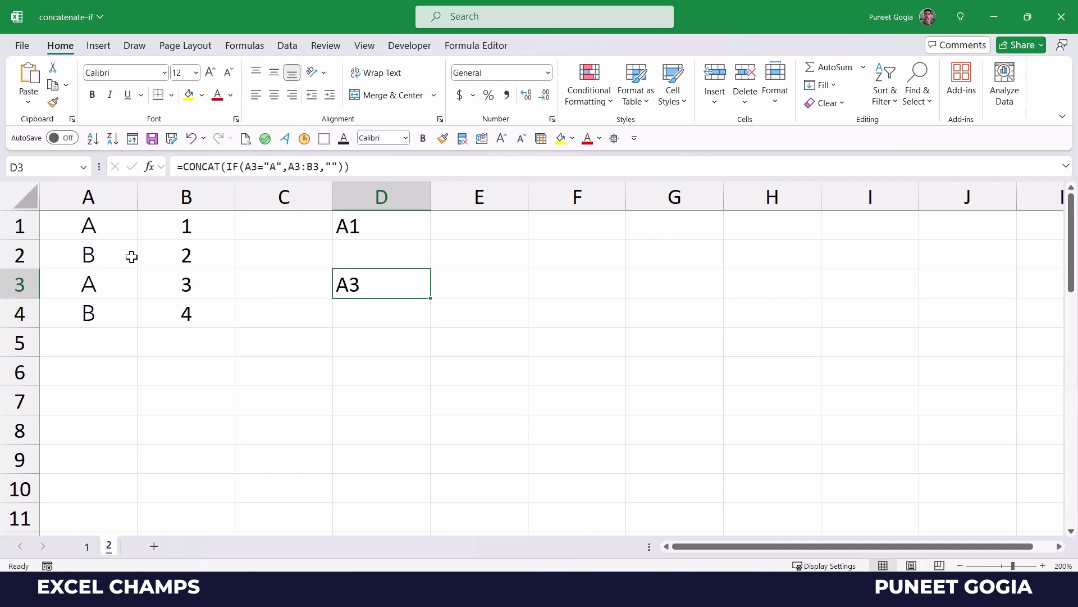
{"action": "left_click", "coordinate": [387, 249]}
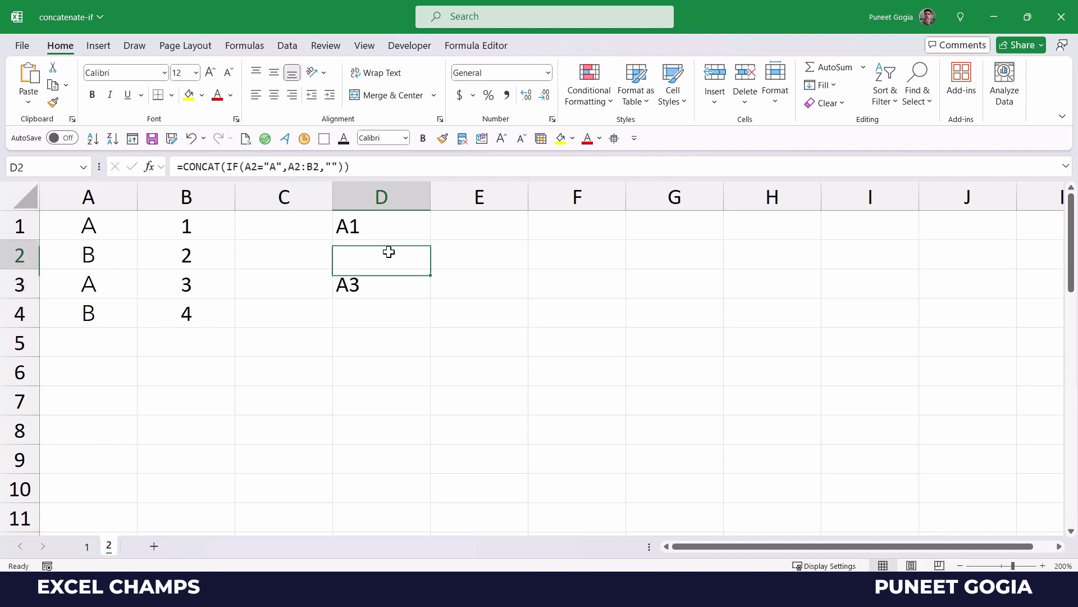
{"action": "left_click", "coordinate": [455, 226]}
Step: Enter =CONCAT(IF(A1:A4="A",A1:B4,"")) in E1 so it returns A1A3
{"action": "type", "text": "="}
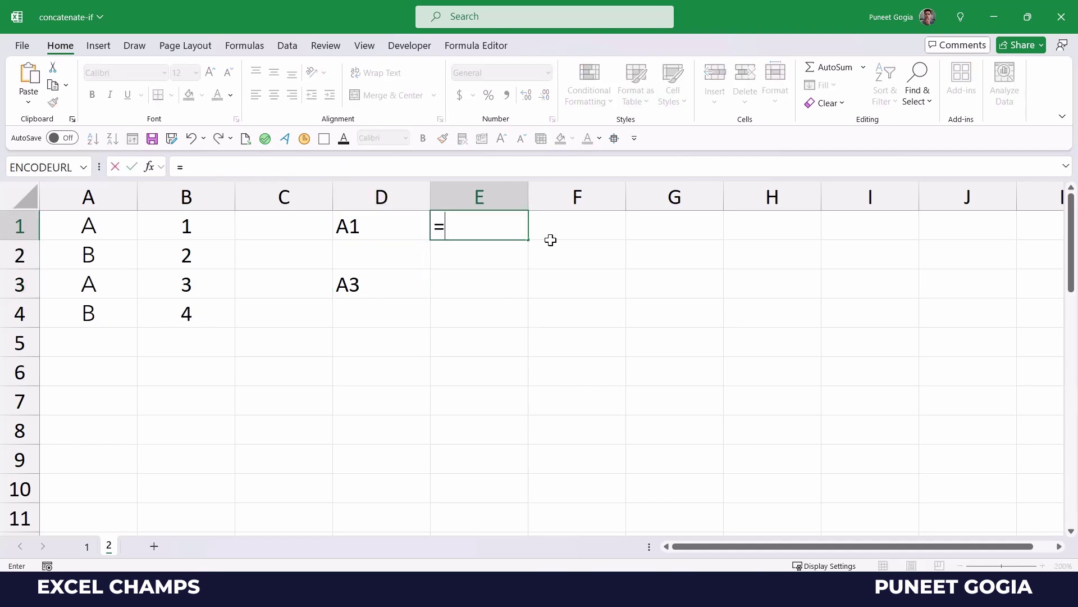
{"action": "type", "text": "COn"}
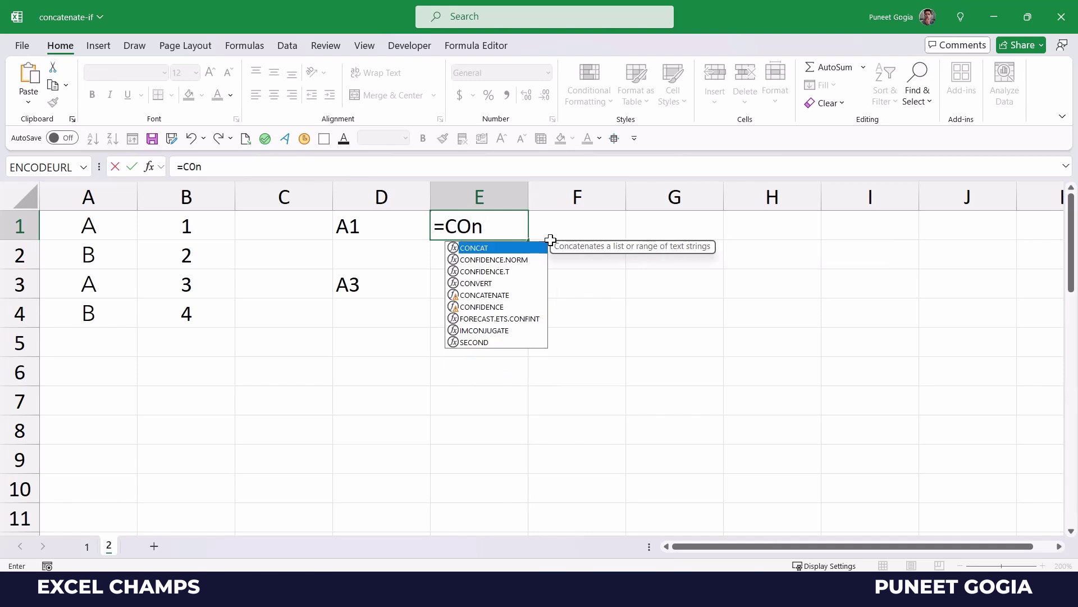
{"action": "key", "text": "Tab"}
{"action": "type", "text": "IF"}
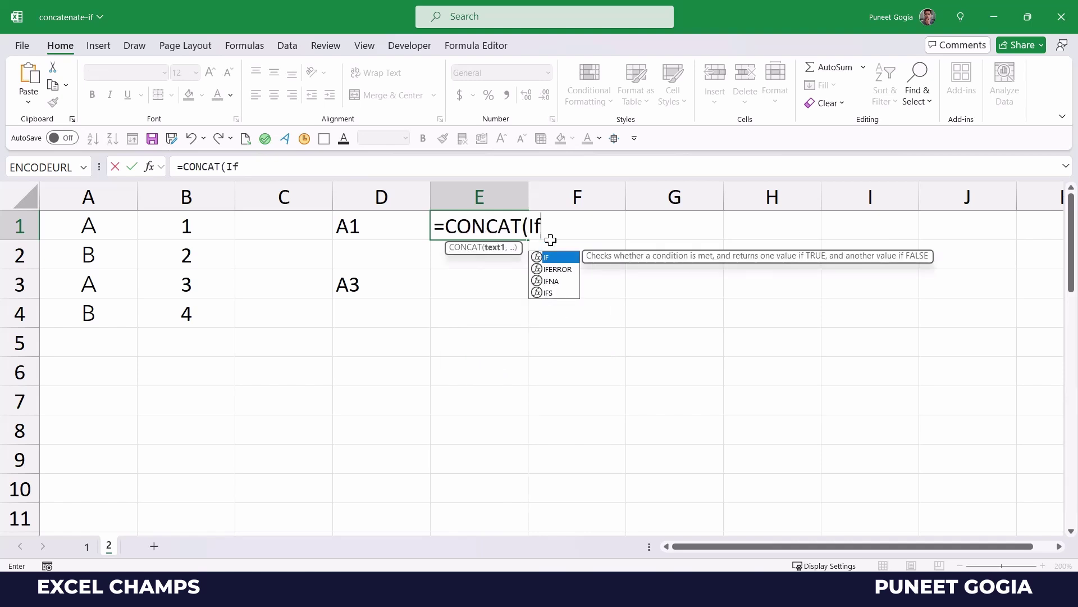
{"action": "key", "text": "Tab"}
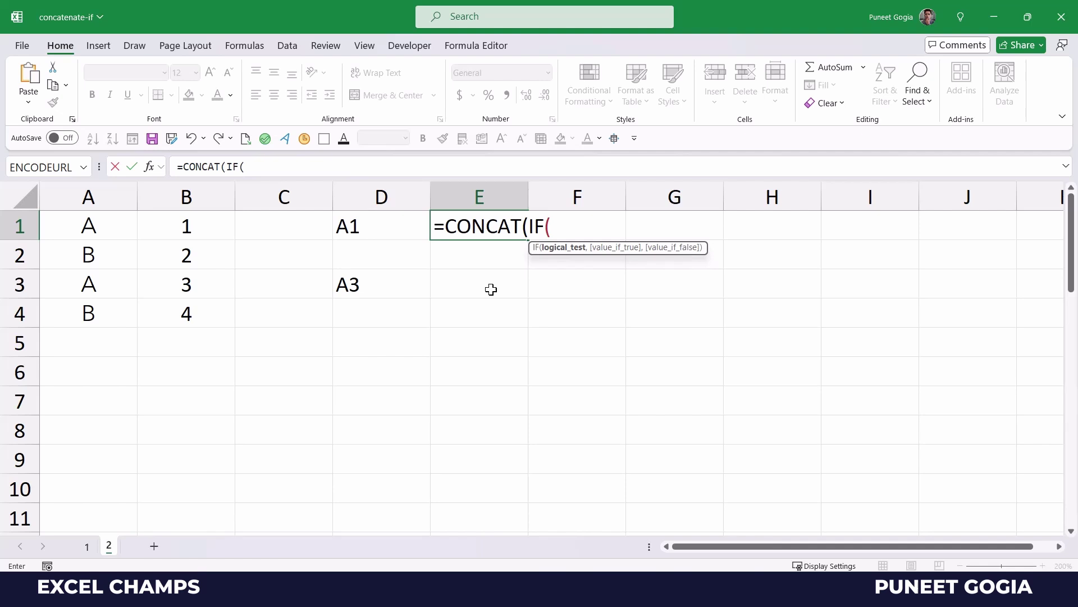
{"action": "key", "text": "Left"}
{"action": "key", "text": "Left"}
{"action": "key", "text": "Left"}
{"action": "key", "text": "Left"}
{"action": "key", "text": "ctrl+shift+Down"}
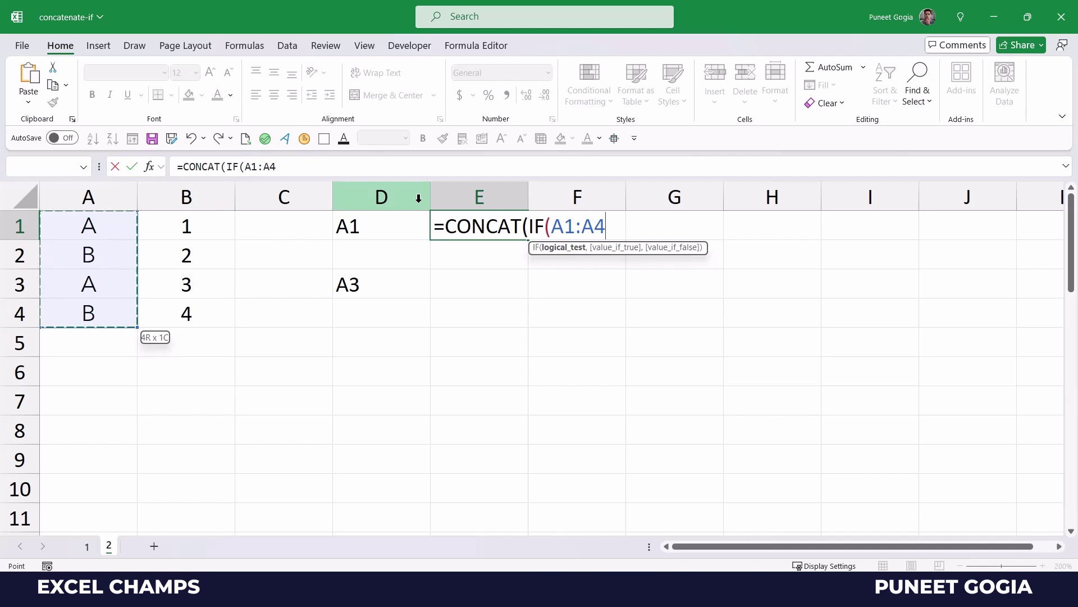
{"action": "type", "text": "=\"A"}
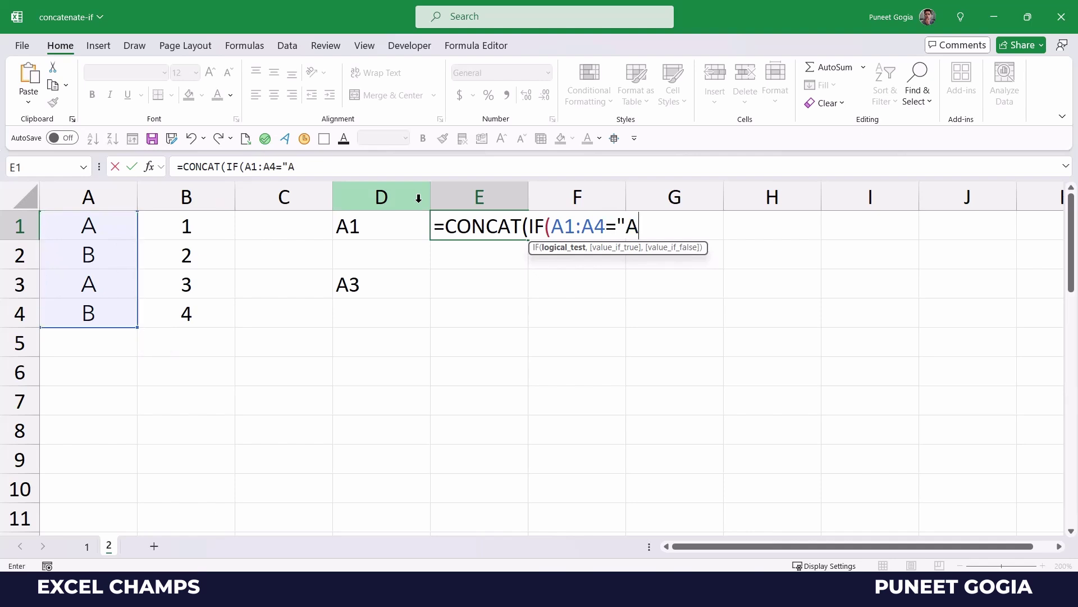
{"action": "type", "text": "\","}
{"action": "key", "text": "ctrl+Left"}
{"action": "key", "text": "ctrl+Left"}
{"action": "key", "text": "ctrl+Left"}
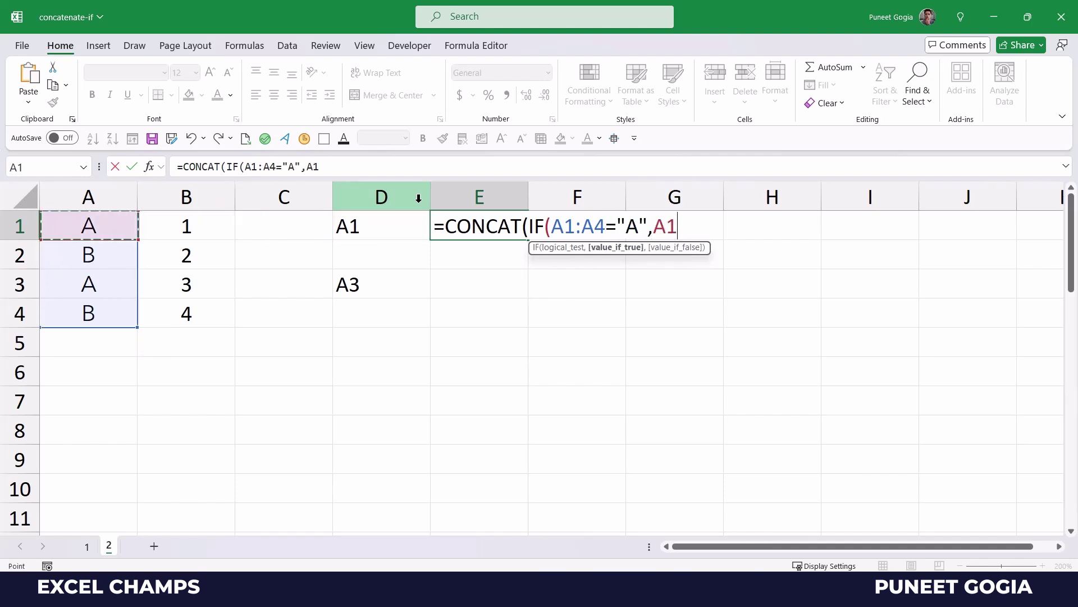
{"action": "key", "text": "ctrl+shift+Down"}
{"action": "key", "text": "shift+Right"}
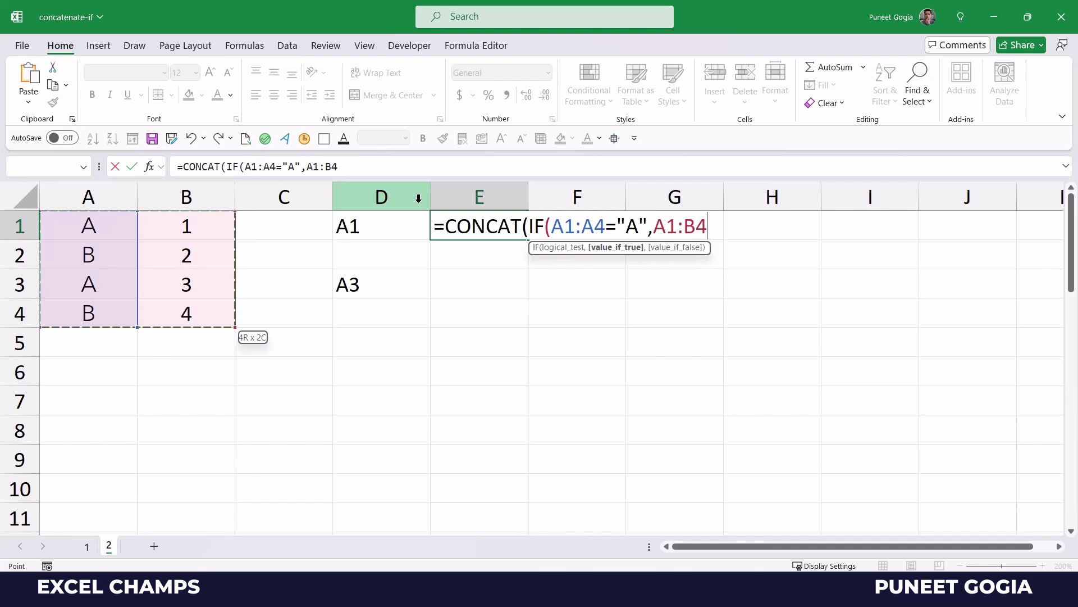
{"action": "type", "text": ",\"\""}
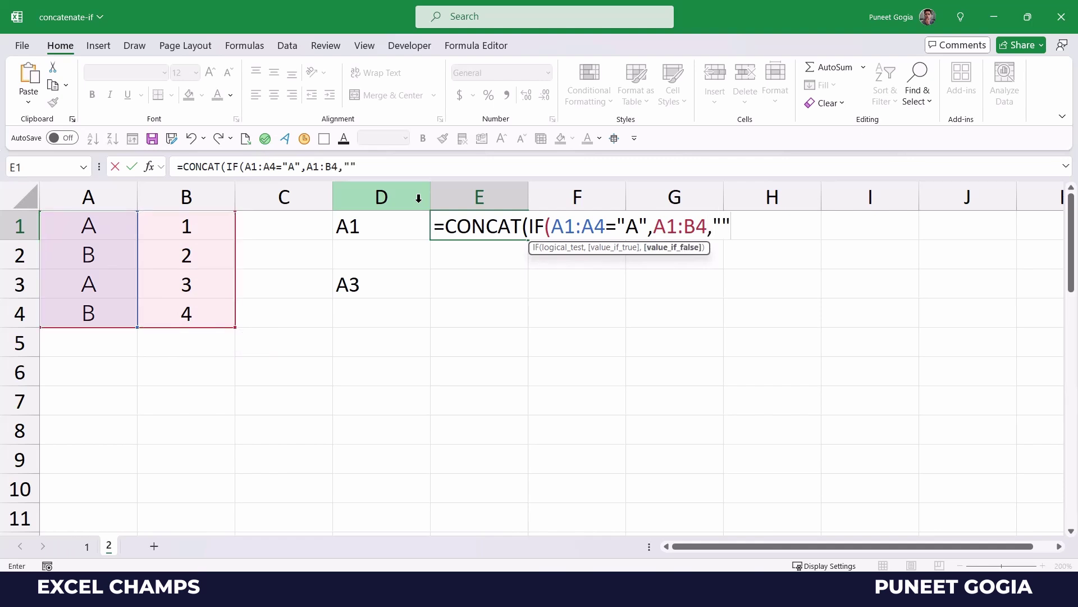
{"action": "type", "text": "))"}
{"action": "key", "text": "Return"}
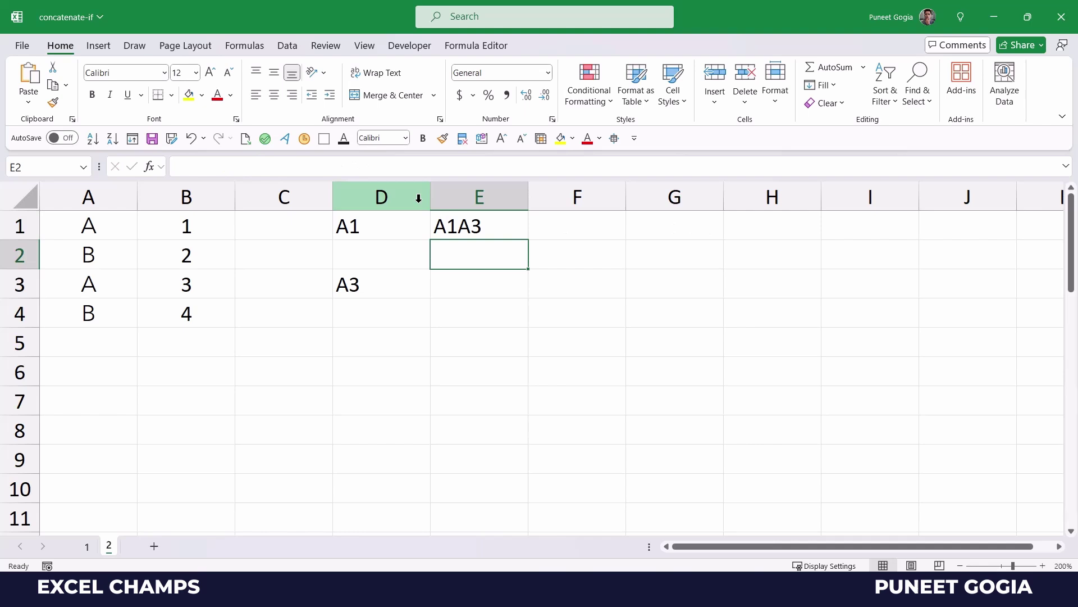
Step: Delete the contents of C1:E4 and select C1
{"action": "left_click_drag", "start_coordinate": [283, 224], "coordinate": [382, 312]}
{"action": "key", "text": "shift+Right"}
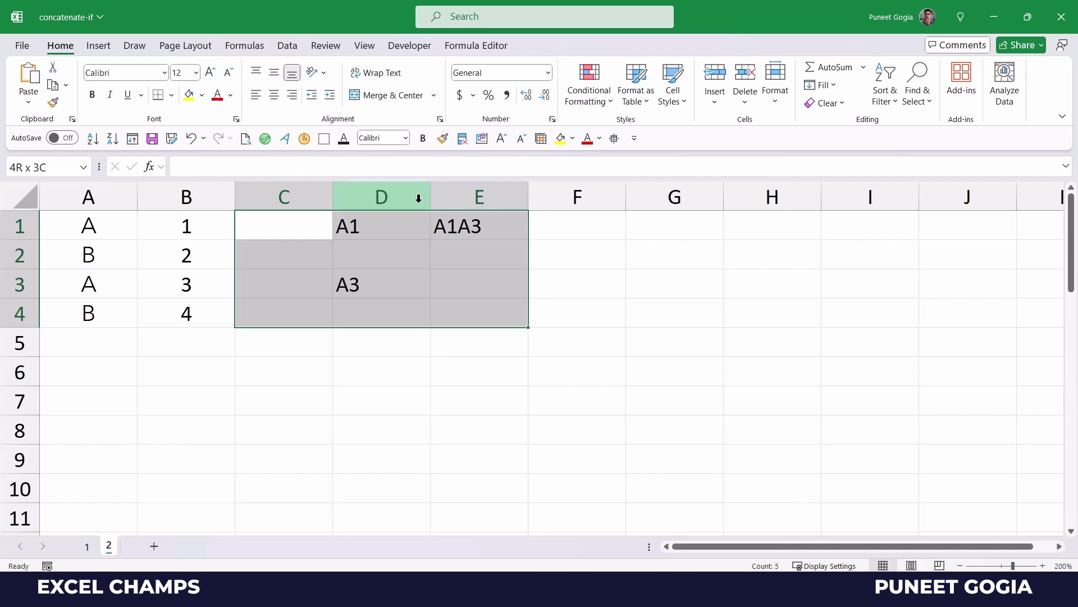
{"action": "key", "text": "Delete"}
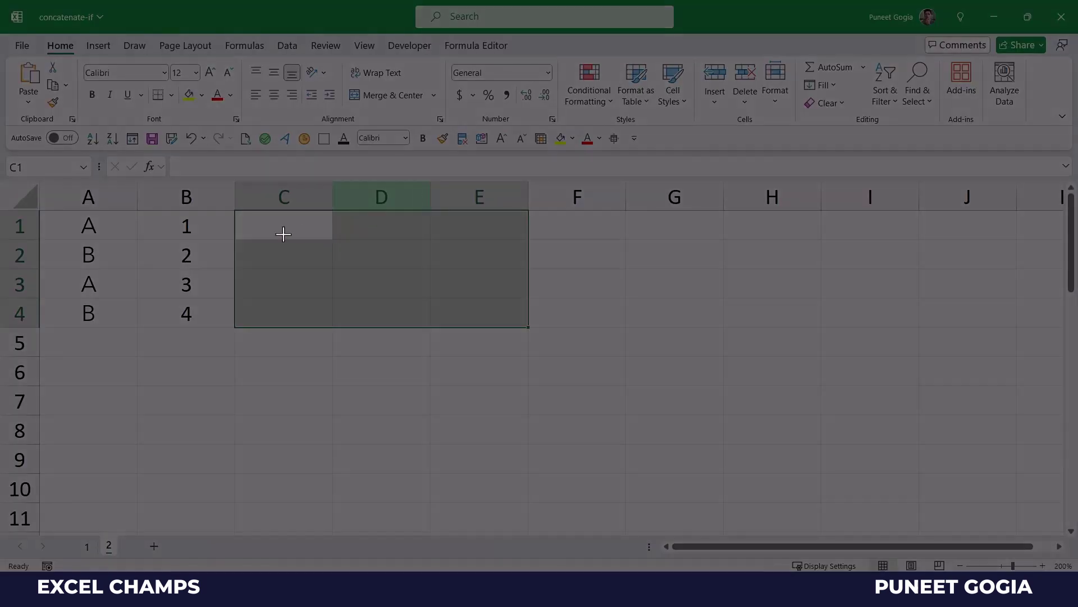
{"action": "key", "text": "Escape"}
{"action": "left_click", "coordinate": [291, 234]}
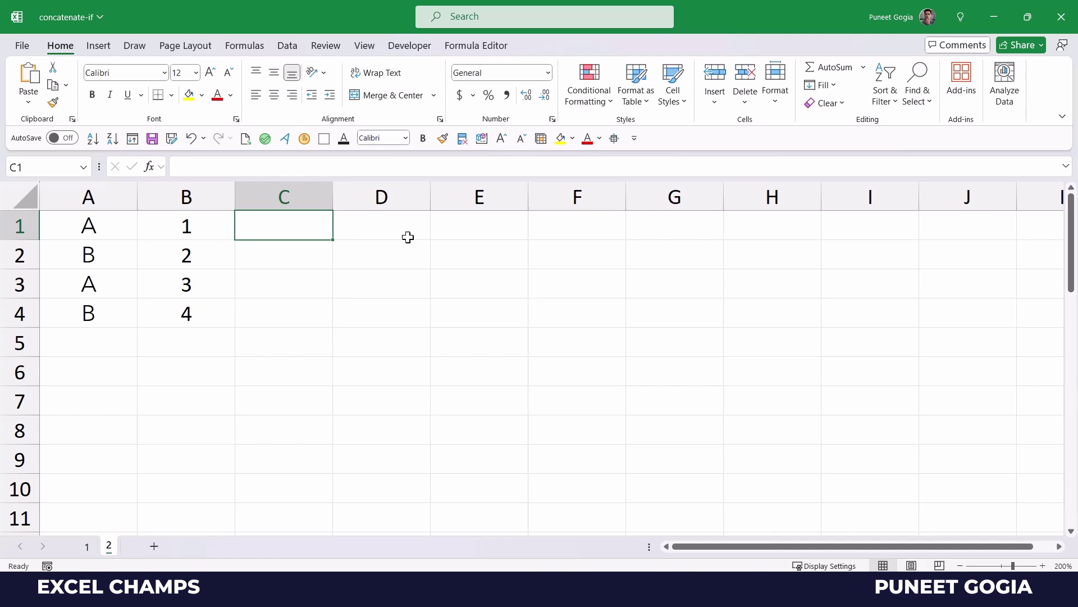
Step: Begin C1's formula as =TEXTJOIN(", ",TRUE, with a nested IF function
{"action": "type", "text": "=Tex"}
{"action": "key", "text": "Down"}
{"action": "key", "text": "Down"}
{"action": "key", "text": "Down"}
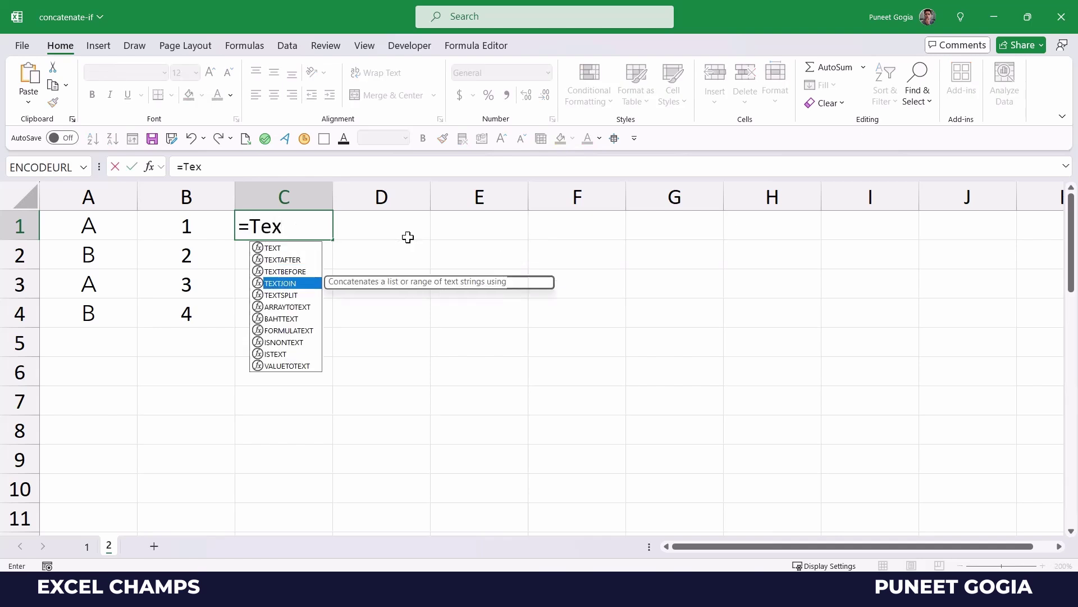
{"action": "key", "text": "Tab"}
{"action": "type", "text": "\""}
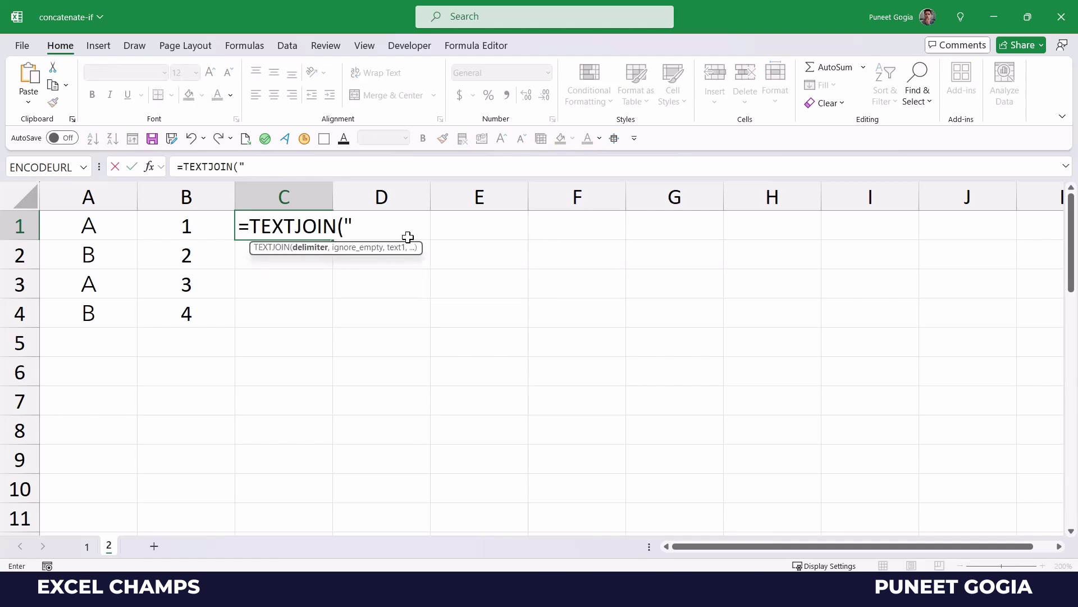
{"action": "type", "text": ", \","}
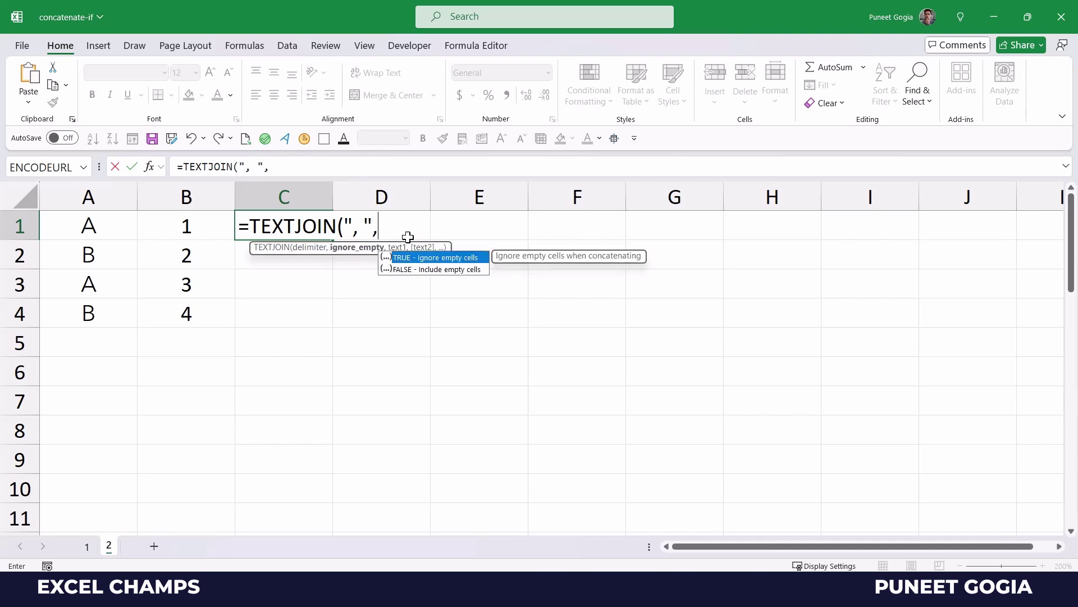
{"action": "type", "text": "Tru"}
{"action": "key", "text": "Tab"}
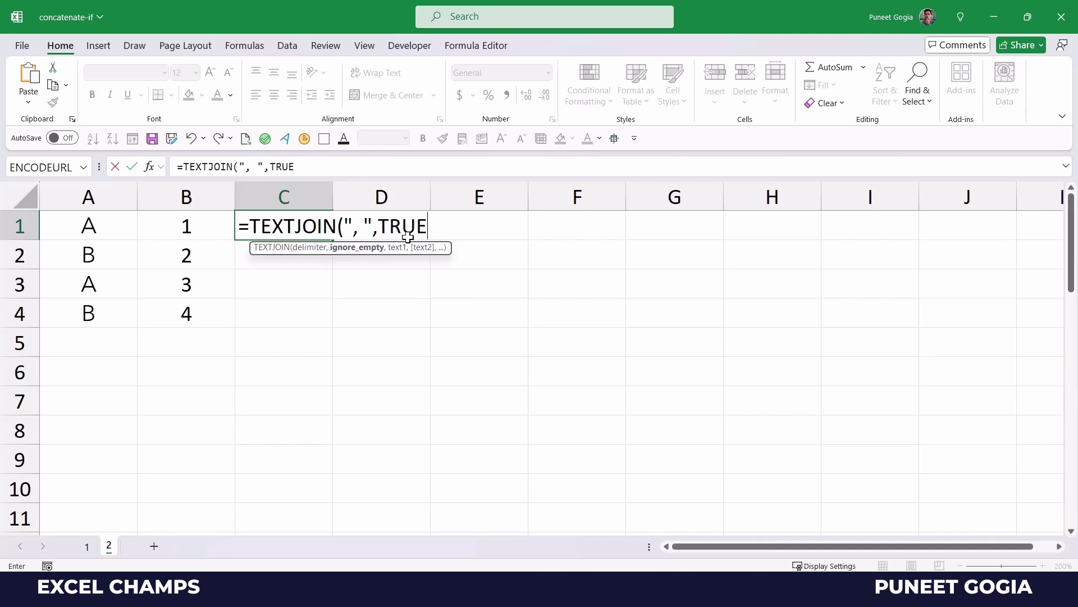
{"action": "type", "text": ",If"}
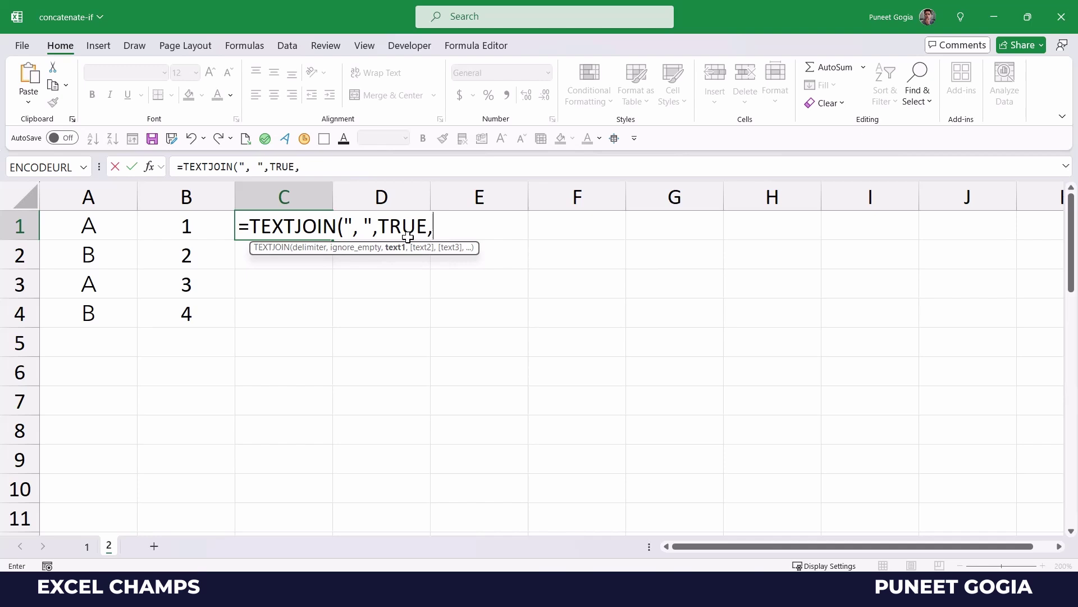
{"action": "key", "text": "Tab"}
Step: Complete the IF as A1="A" returning A1:B1, otherwise "", and close the parentheses
{"action": "key", "text": "Left"}
{"action": "key", "text": "Left"}
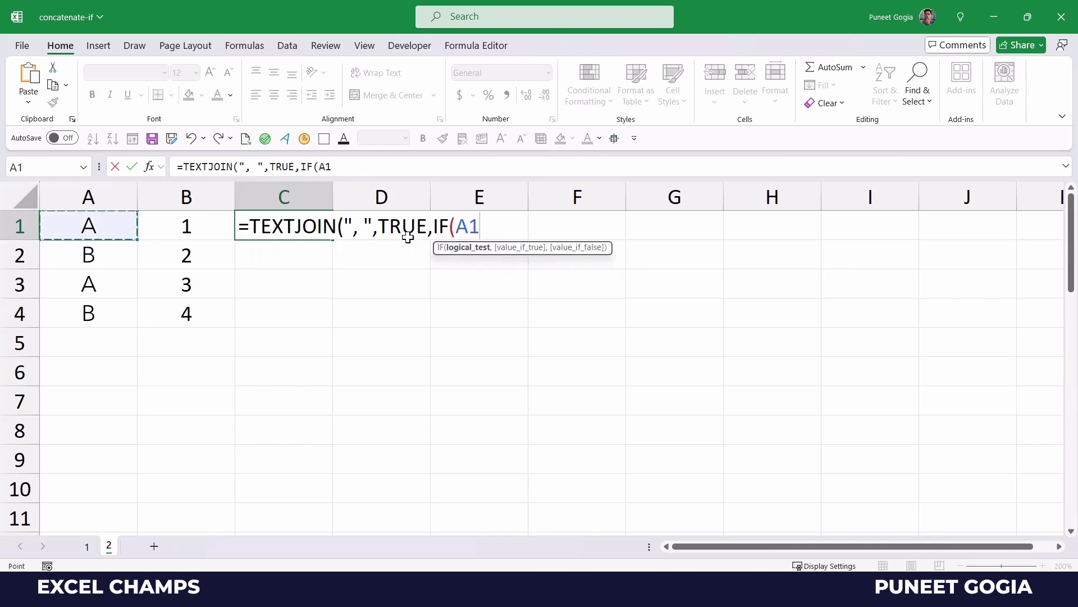
{"action": "type", "text": "="}
{"action": "type", "text": "'A'"}
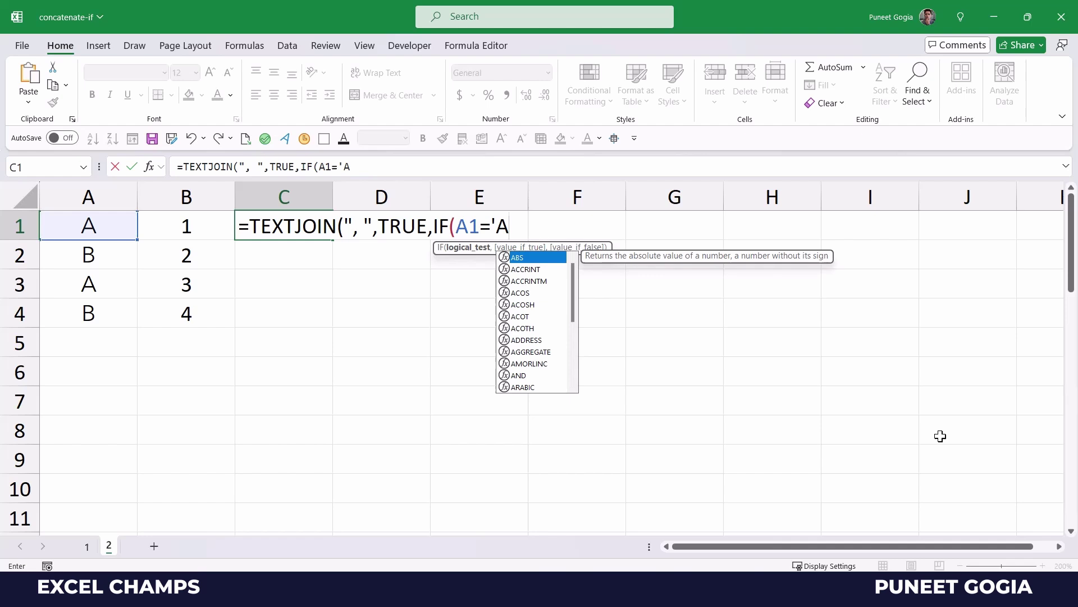
{"action": "key", "text": "BackSpace"}
{"action": "key", "text": "BackSpace"}
{"action": "key", "text": "BackSpace"}
{"action": "type", "text": "\"A"}
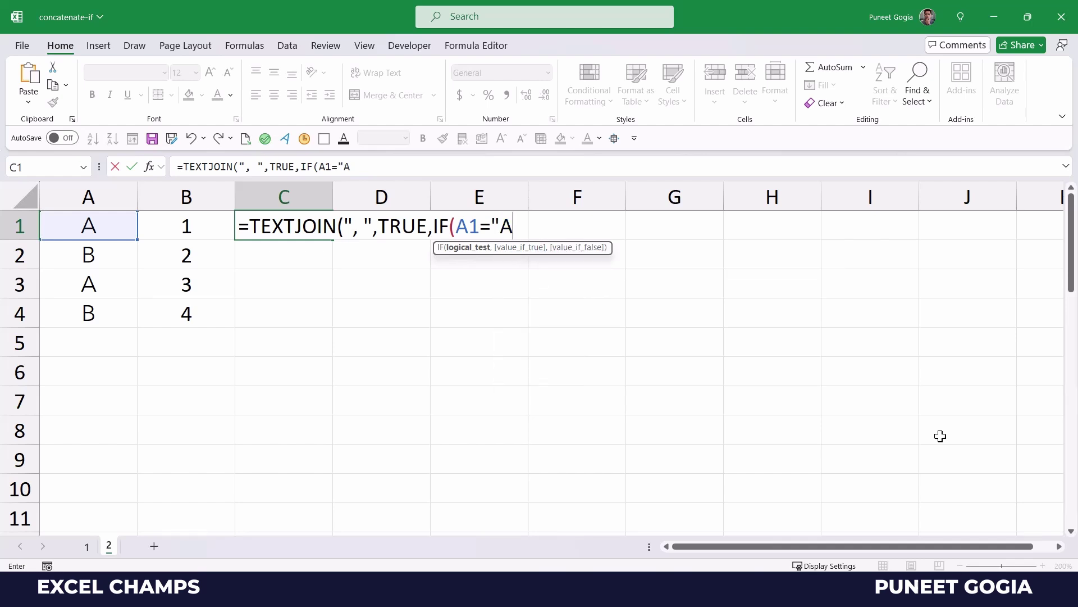
{"action": "type", "text": "\","}
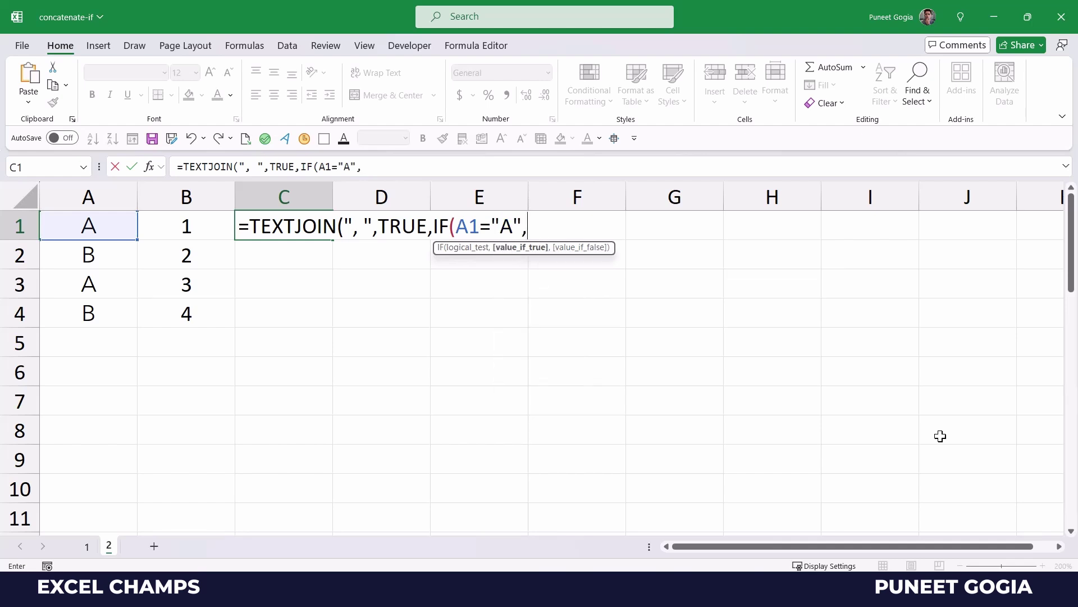
{"action": "key", "text": "Left"}
{"action": "key", "text": "Left"}
{"action": "key", "text": "shift+Right"}
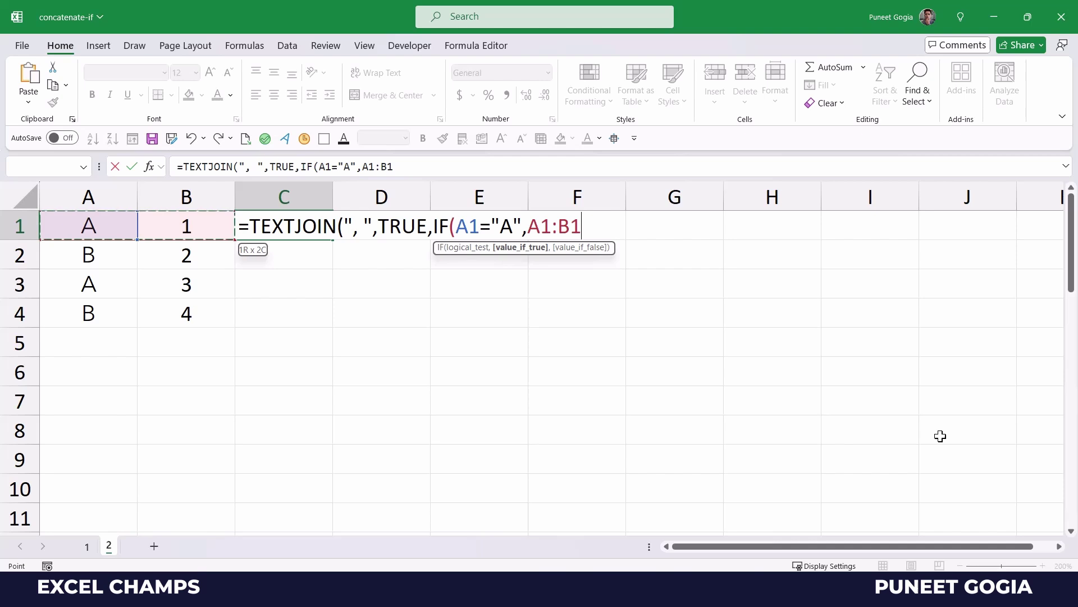
{"action": "type", "text": ",\"\""}
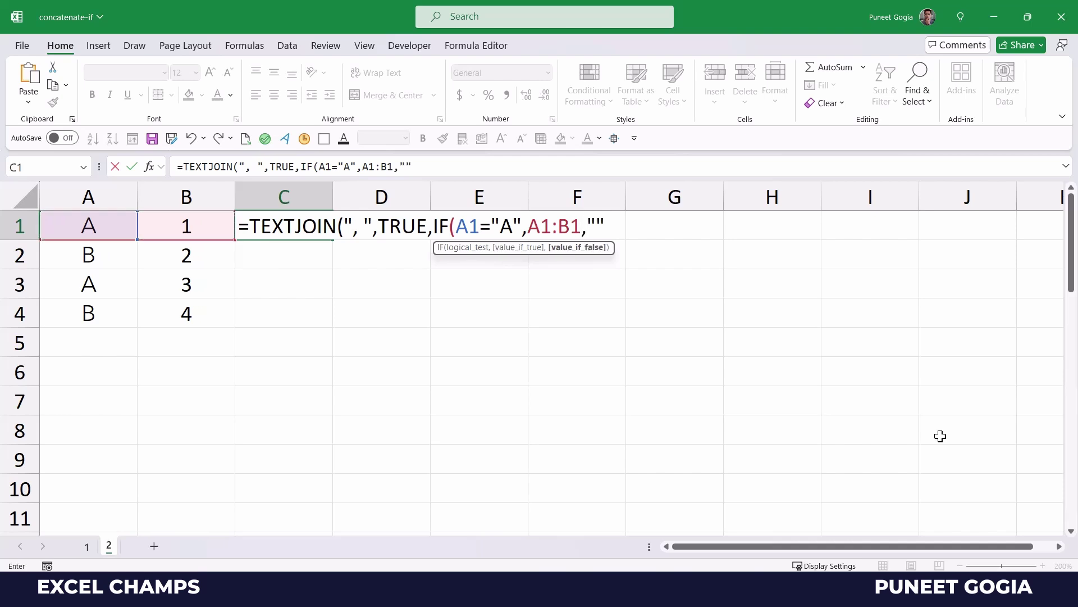
{"action": "type", "text": ")"}
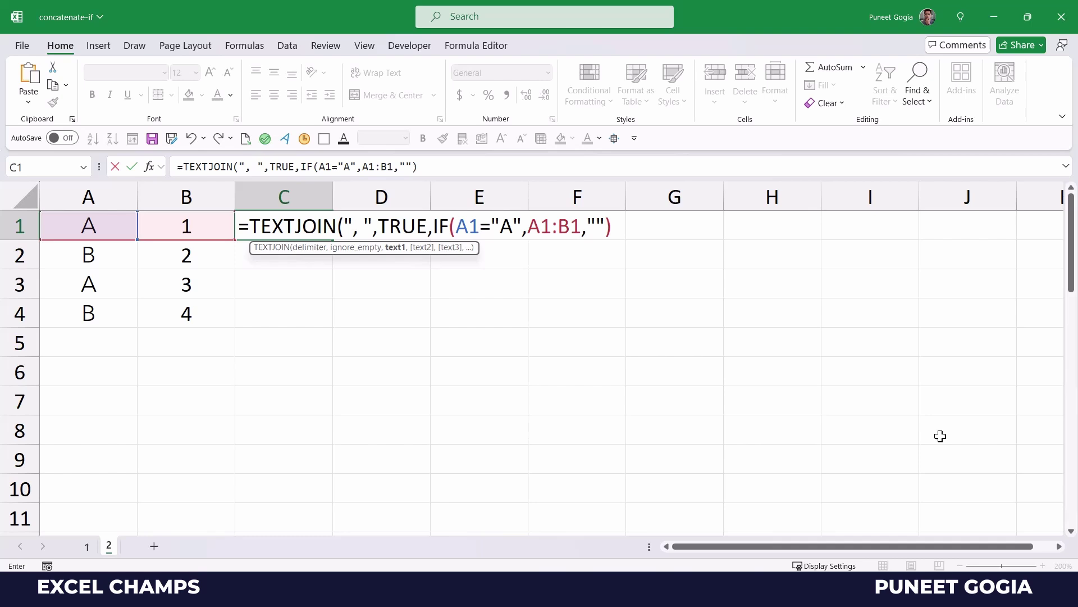
{"action": "type", "text": ")"}
Step: Commit the C1 formula (showing A, 1) and fill it down through C4
{"action": "key", "text": "Return"}
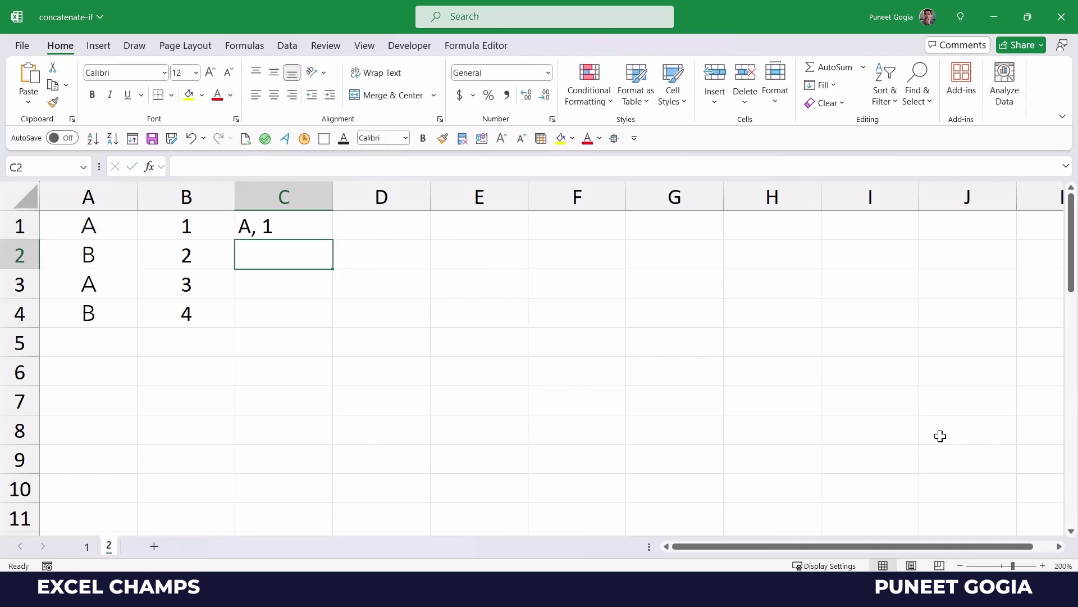
{"action": "key", "text": "Up"}
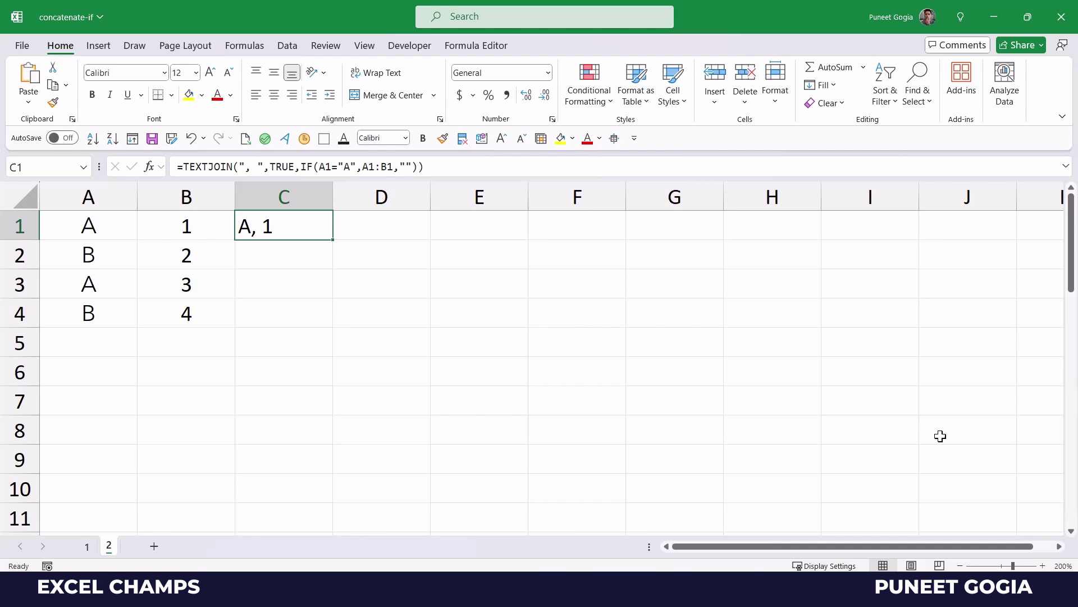
{"action": "key", "text": "Down"}
{"action": "key", "text": "Down"}
{"action": "key", "text": "Down"}
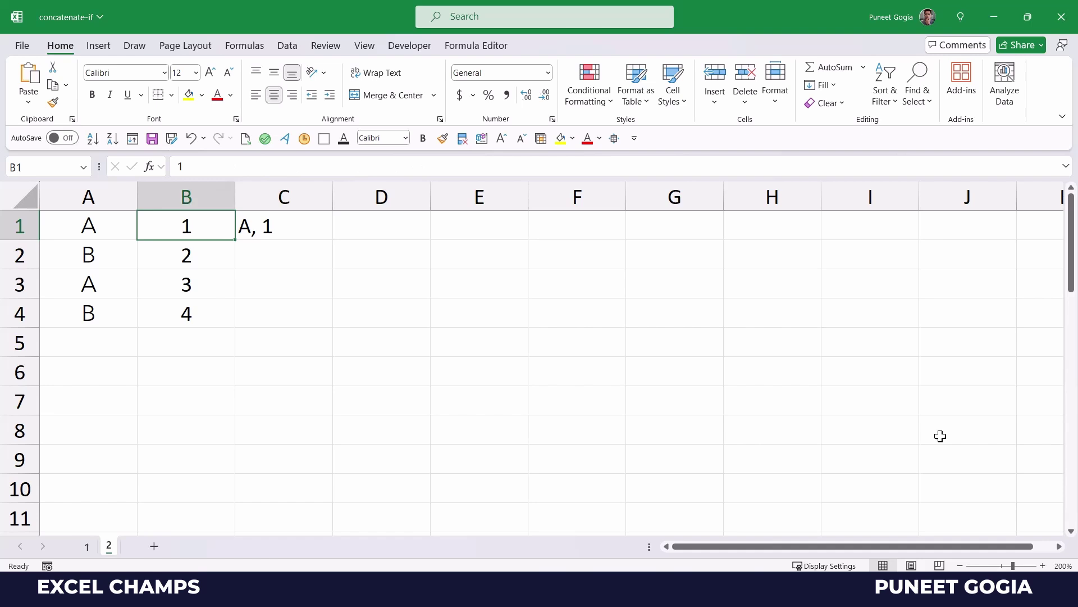
{"action": "key", "text": "shift+Up"}
{"action": "key", "text": "shift+Up"}
{"action": "key", "text": "shift+Up"}
{"action": "key", "text": "ctrl+d"}
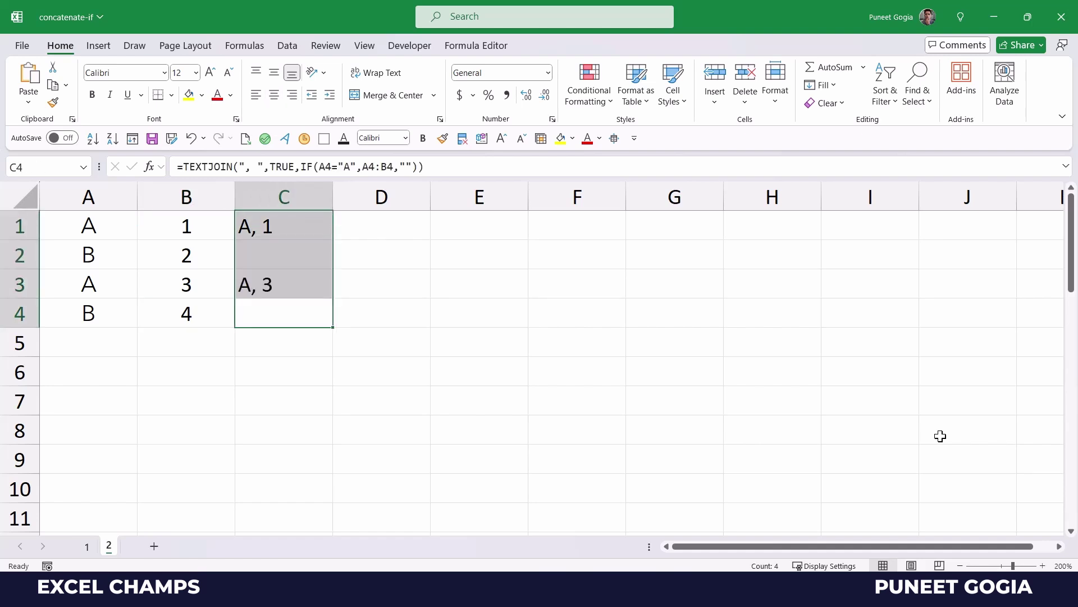
Step: Check C3's filled formula showing A, 3, then move to D1
{"action": "key", "text": "shift+Down"}
{"action": "key", "text": "shift+Down"}
{"action": "key", "text": "shift+Down"}
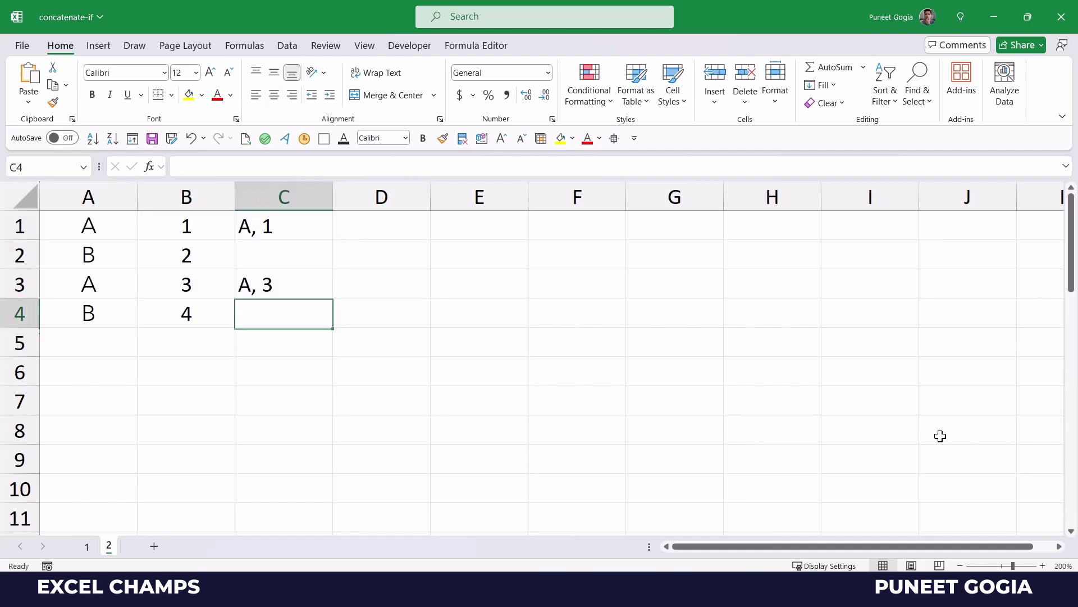
{"action": "key", "text": "Up"}
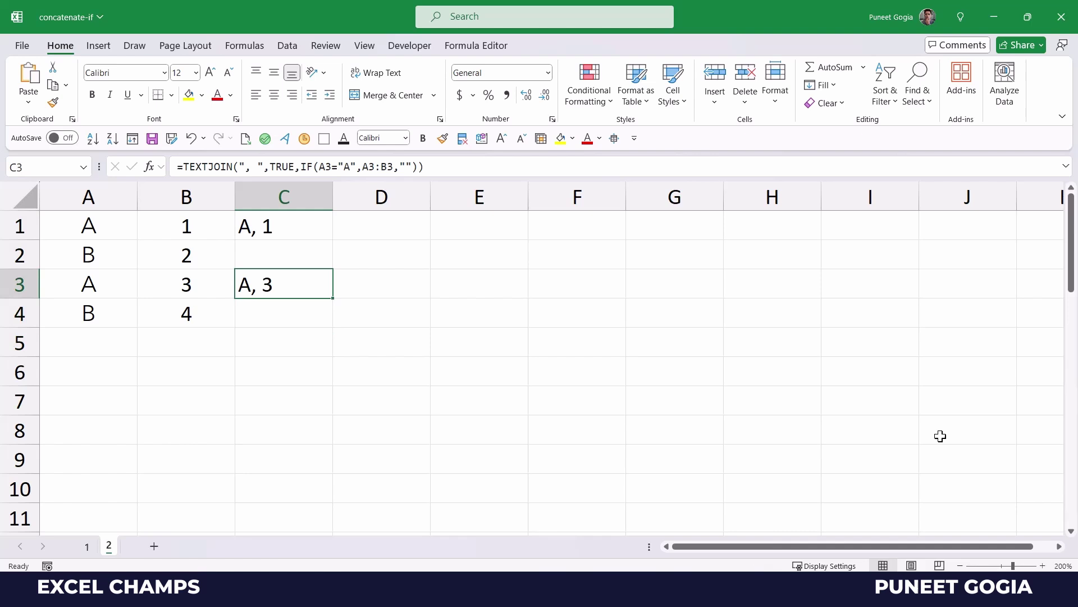
{"action": "key", "text": "Up"}
{"action": "key", "text": "Up"}
{"action": "key", "text": "Right"}
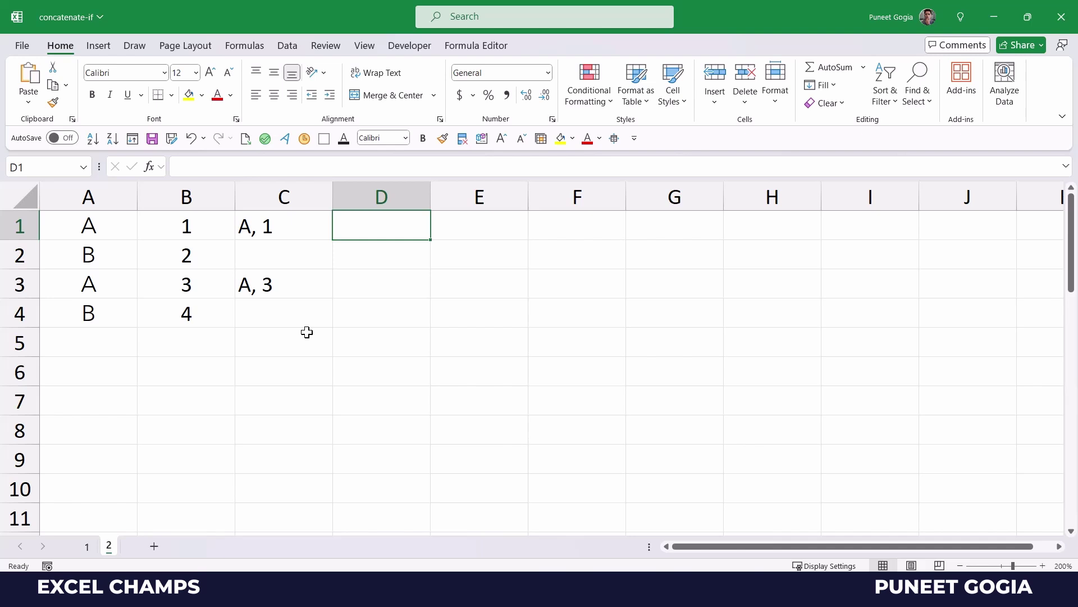
Step: Start D1's formula as =TEXTJOIN(", ",TRUE, with a nested IF function
{"action": "type", "text": "="}
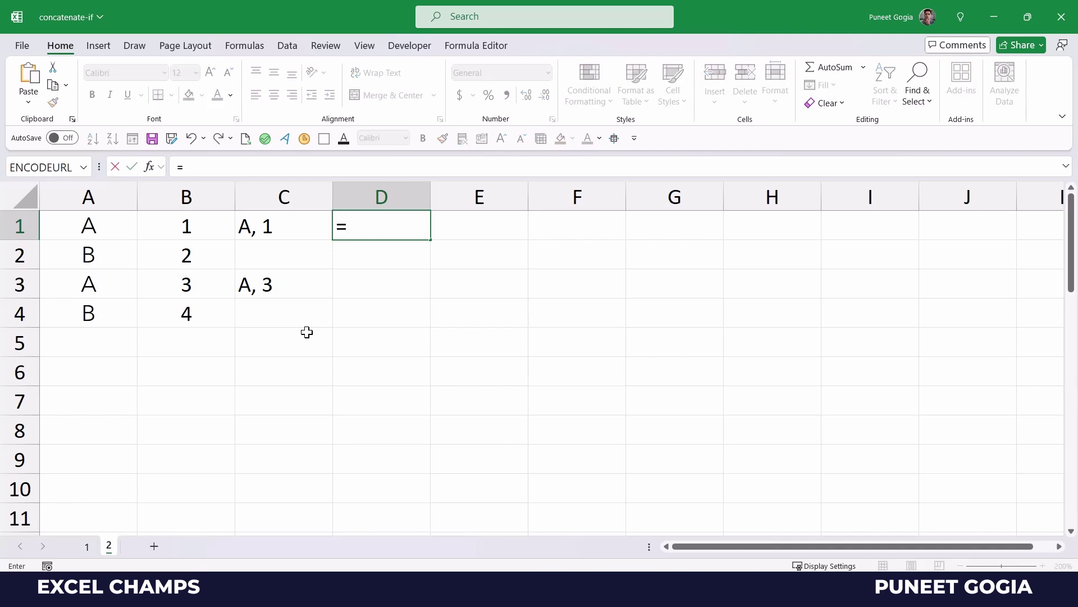
{"action": "type", "text": "Text"}
{"action": "key", "text": "Down"}
{"action": "key", "text": "Down"}
{"action": "key", "text": "Down"}
{"action": "key", "text": "Tab"}
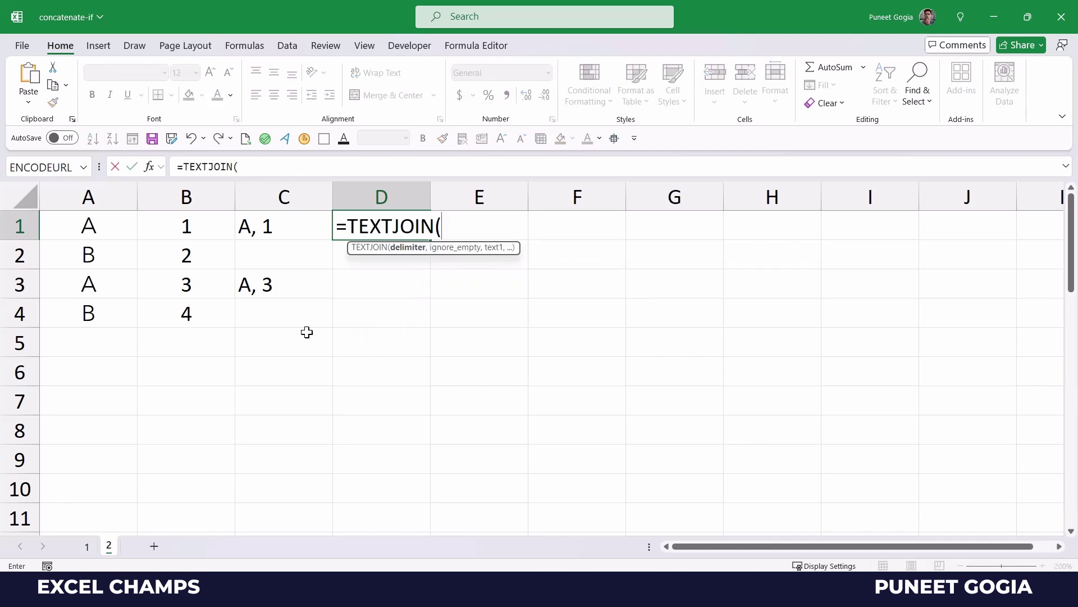
{"action": "type", "text": "\", \","}
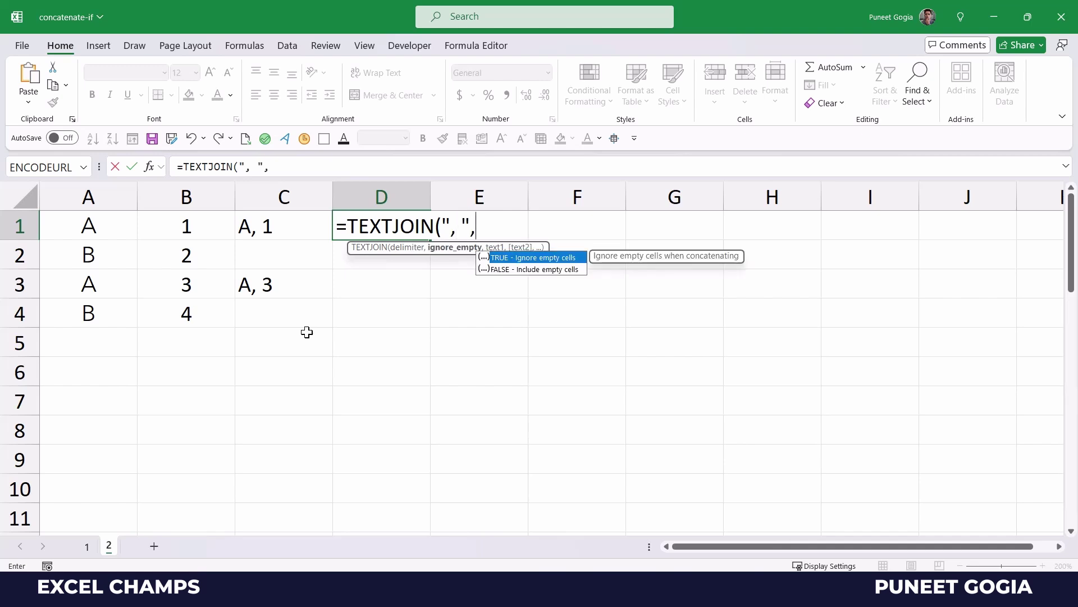
{"action": "type", "text": "tr"}
{"action": "key", "text": "Tab"}
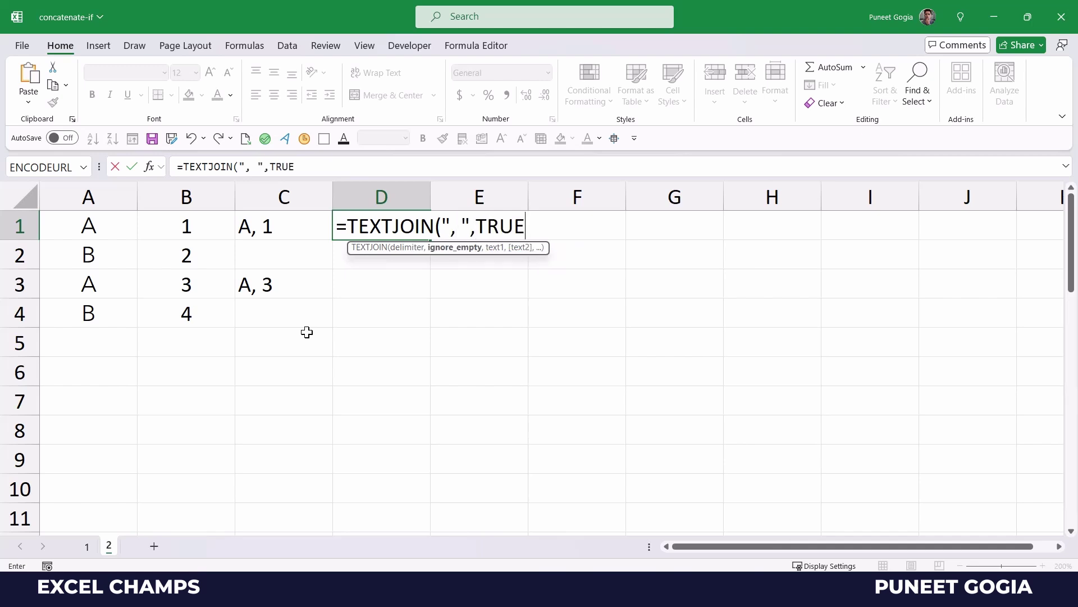
{"action": "type", "text": ","}
{"action": "type", "text": "if"}
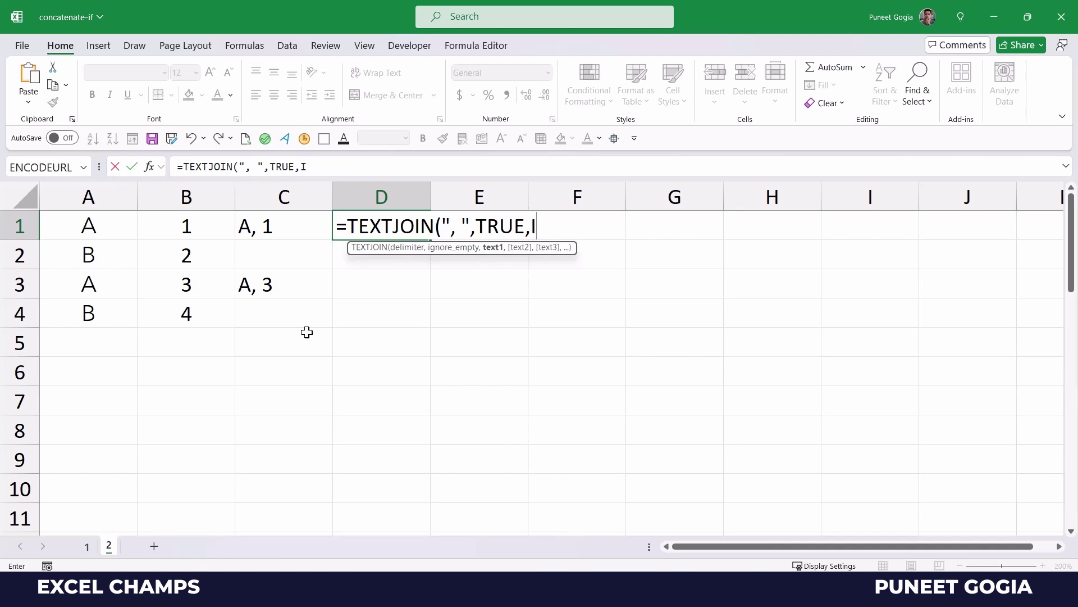
{"action": "key", "text": "Tab"}
Step: Finish with IF(A1:A4="A",A1:B4,"") and commit, so D1 lists A, 1, A, 3
{"action": "key", "text": "Left"}
{"action": "key", "text": "Left"}
{"action": "key", "text": "Left"}
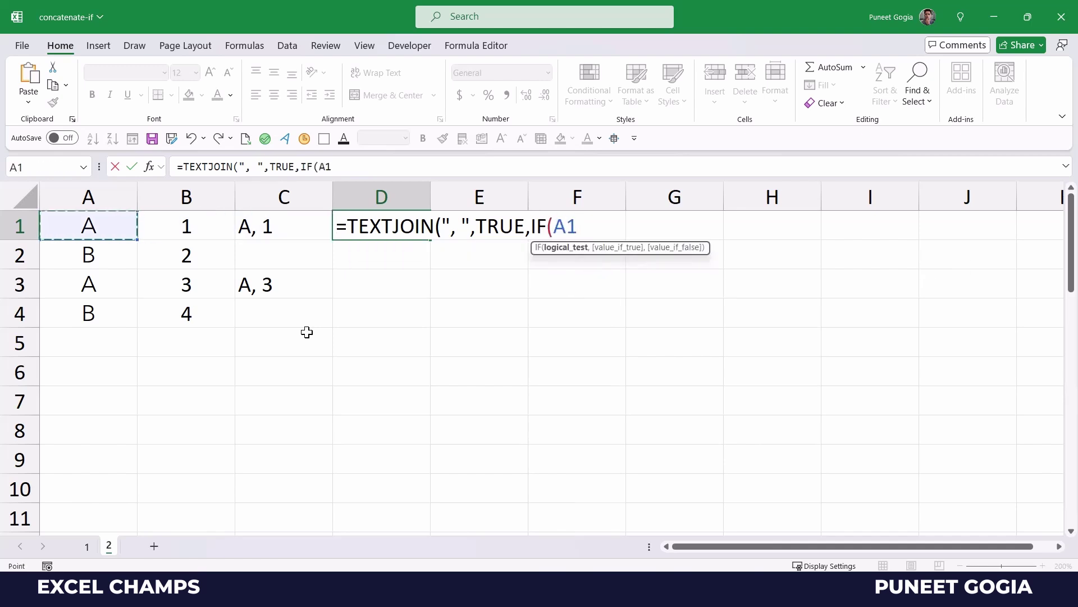
{"action": "key", "text": "shift+Down"}
{"action": "key", "text": "shift+Down"}
{"action": "key", "text": "shift+Down"}
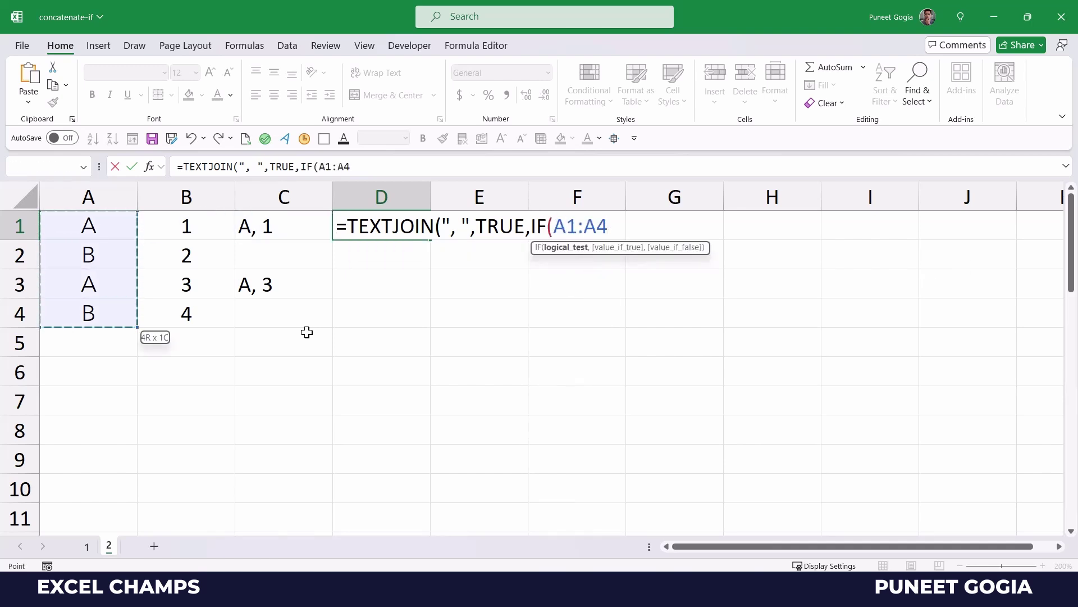
{"action": "type", "text": "=\""}
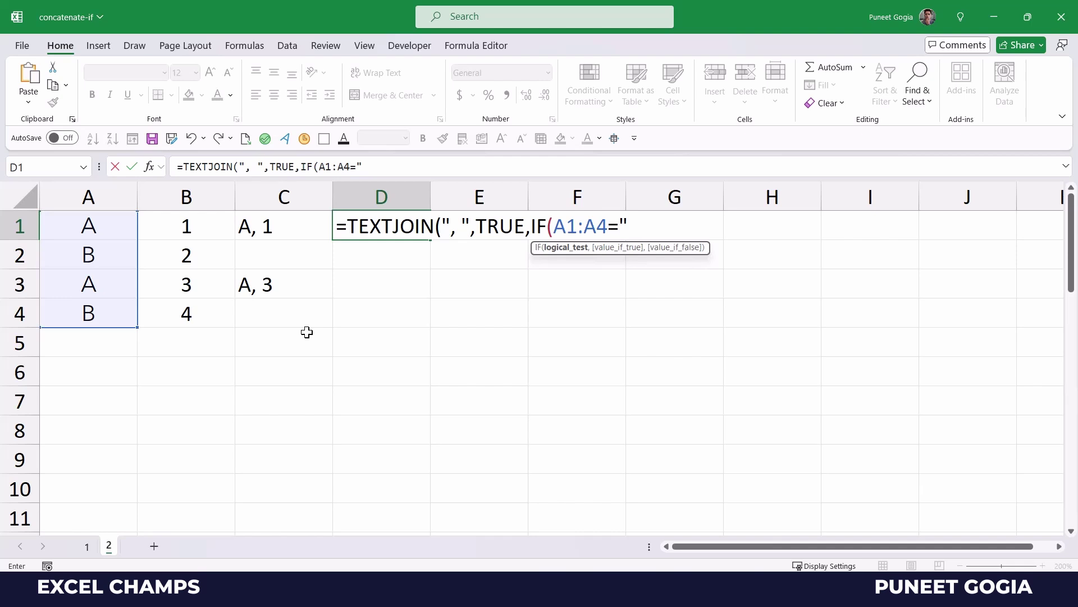
{"action": "type", "text": "A\","}
{"action": "key", "text": "Left"}
{"action": "key", "text": "Left"}
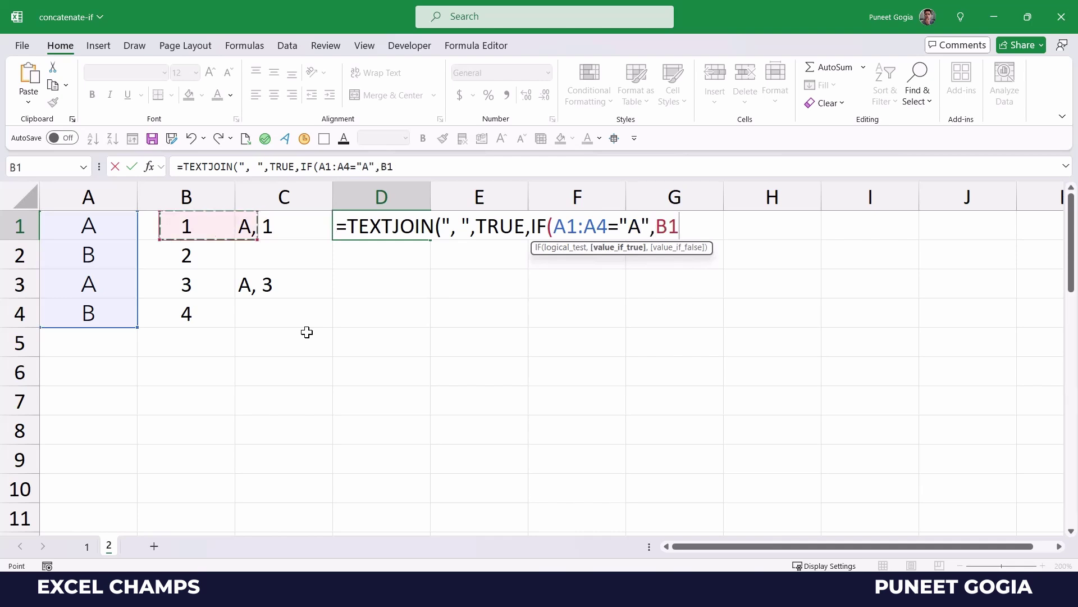
{"action": "key", "text": "Left"}
{"action": "key", "text": "shift+Down"}
{"action": "key", "text": "shift+Down"}
{"action": "key", "text": "shift+Down"}
{"action": "key", "text": "shift+Right"}
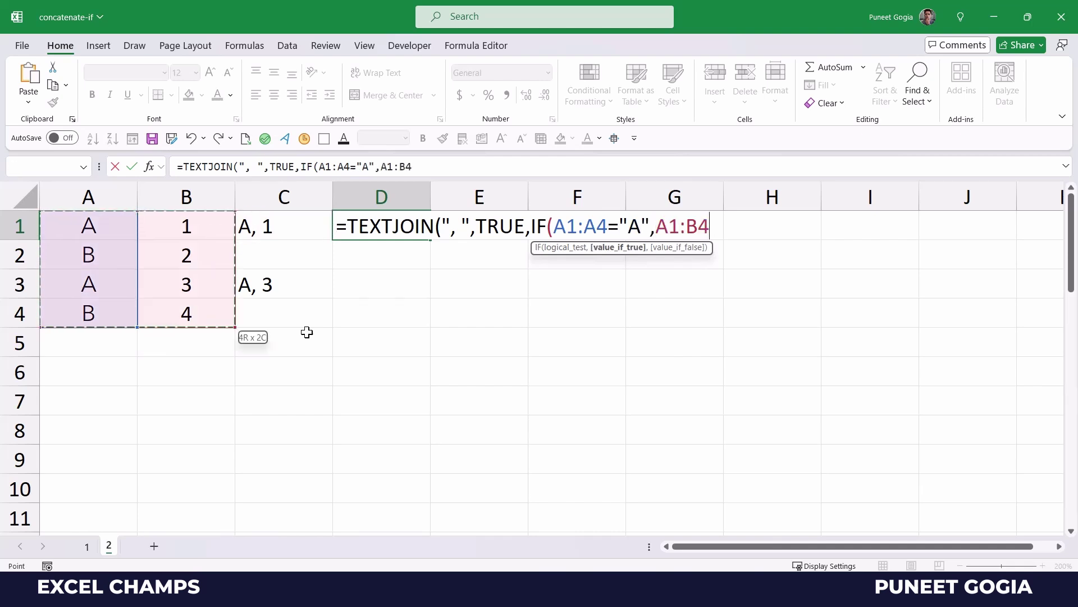
{"action": "type", "text": ",\"\""}
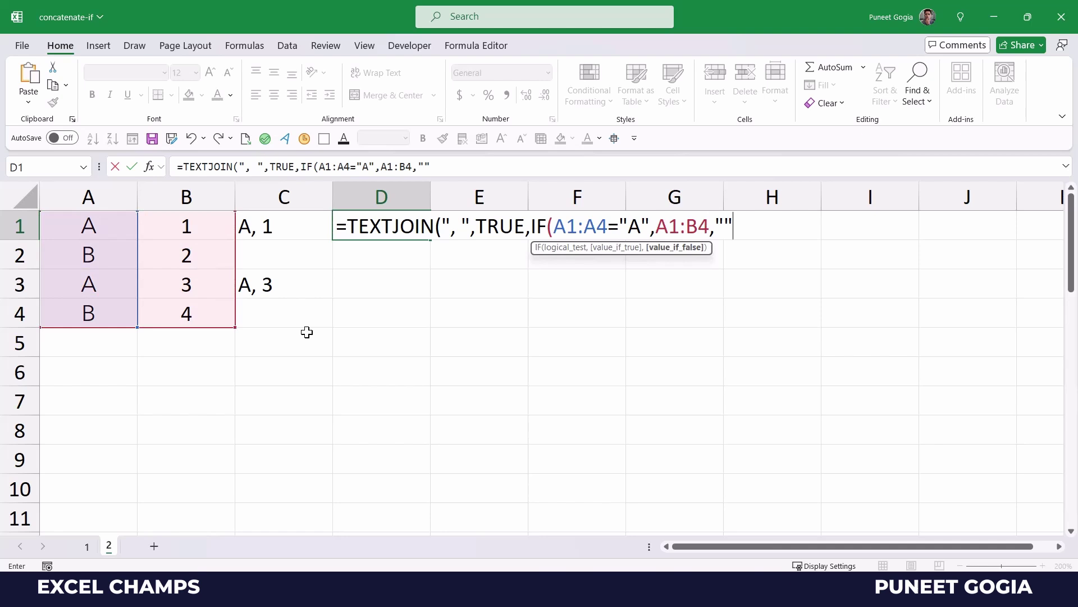
{"action": "type", "text": ")"}
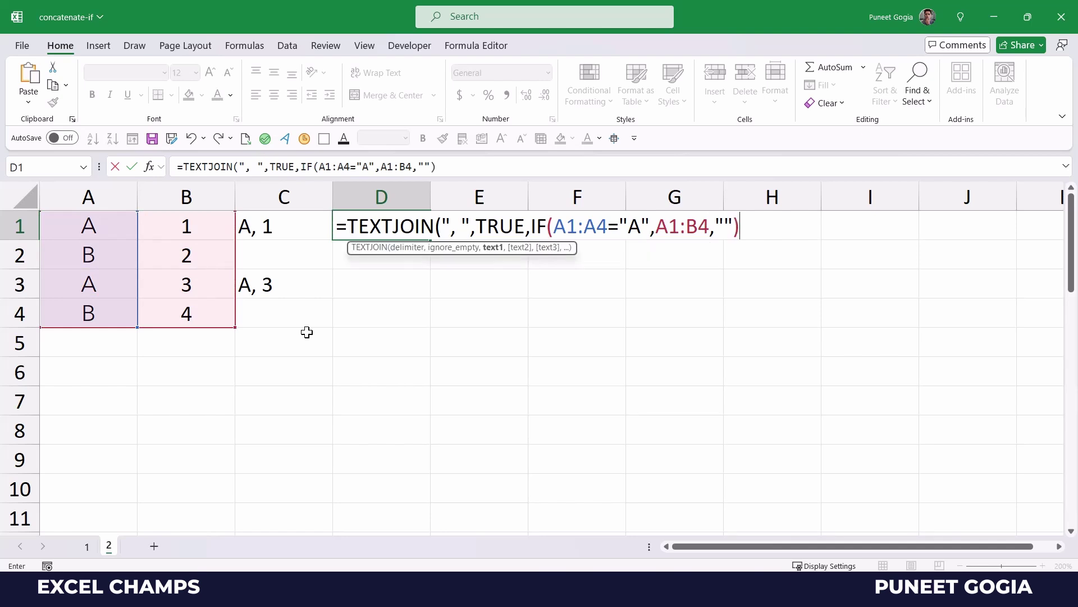
{"action": "type", "text": ")"}
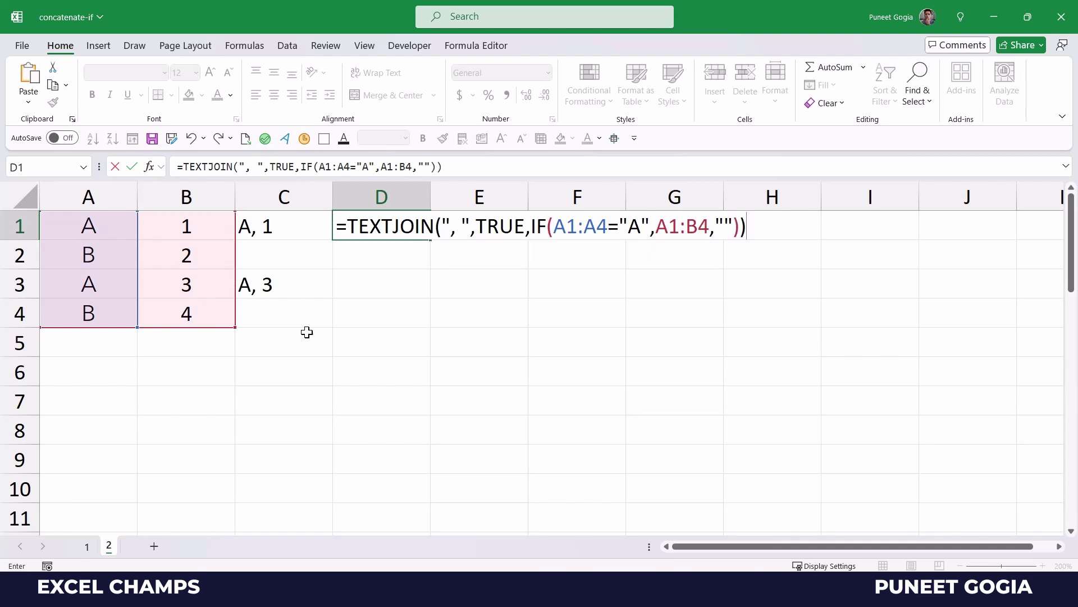
{"action": "key", "text": "Return"}
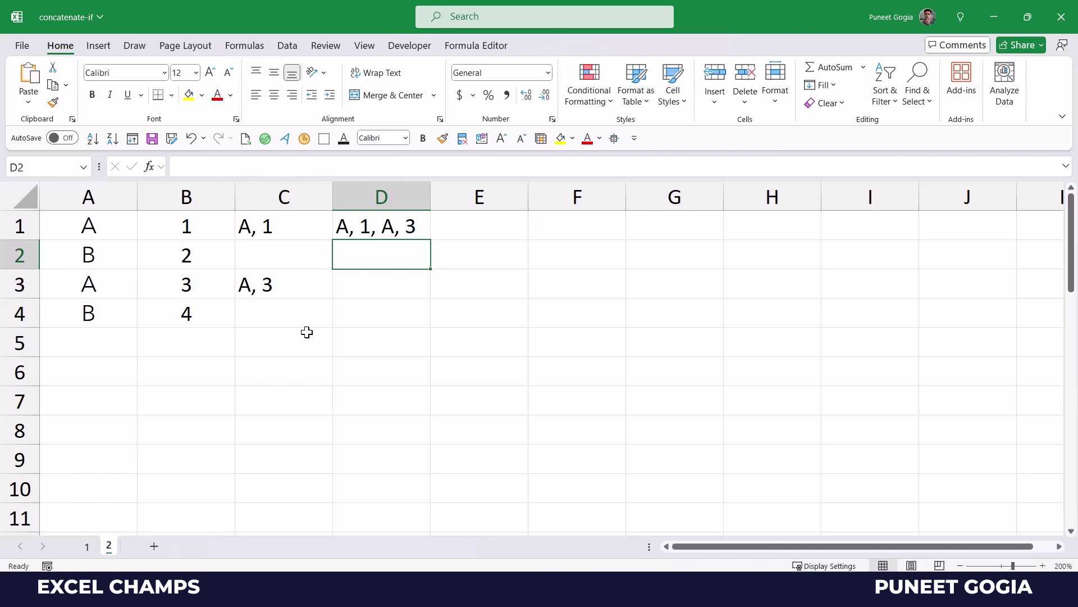